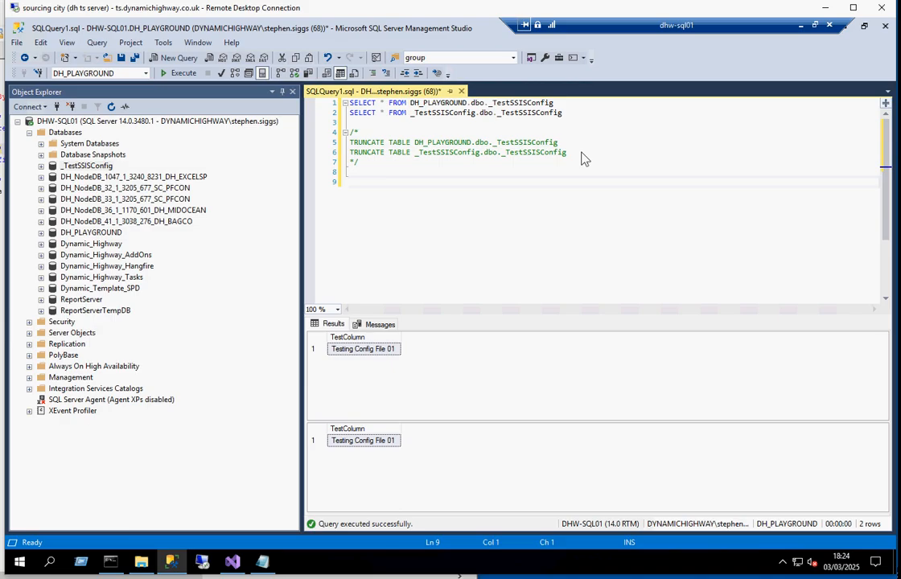
Step: Truncate the _TestSSISConfig tables in the DH_PLAYGROUND and _TestSSISConfig databases, and rerun both SELECT queries to check them
{"action": "left_click_drag", "start_coordinate": [579, 153], "coordinate": [287, 150]}
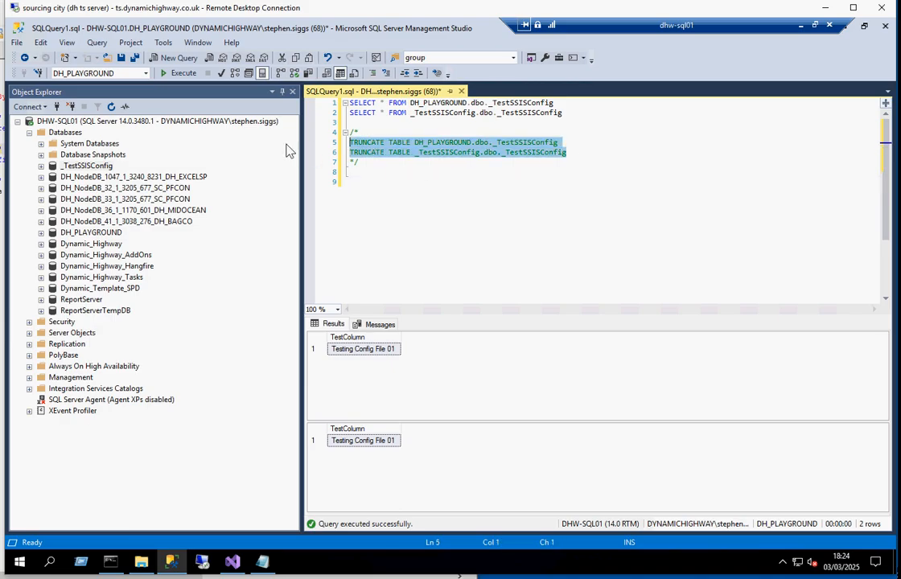
{"action": "double_click", "coordinate": [434, 153]}
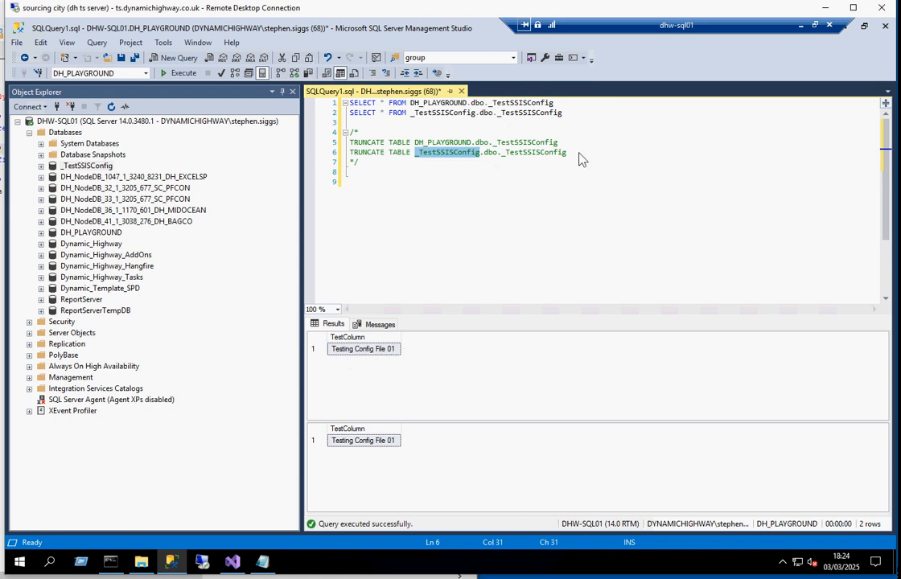
{"action": "left_click_drag", "start_coordinate": [567, 153], "coordinate": [309, 147]}
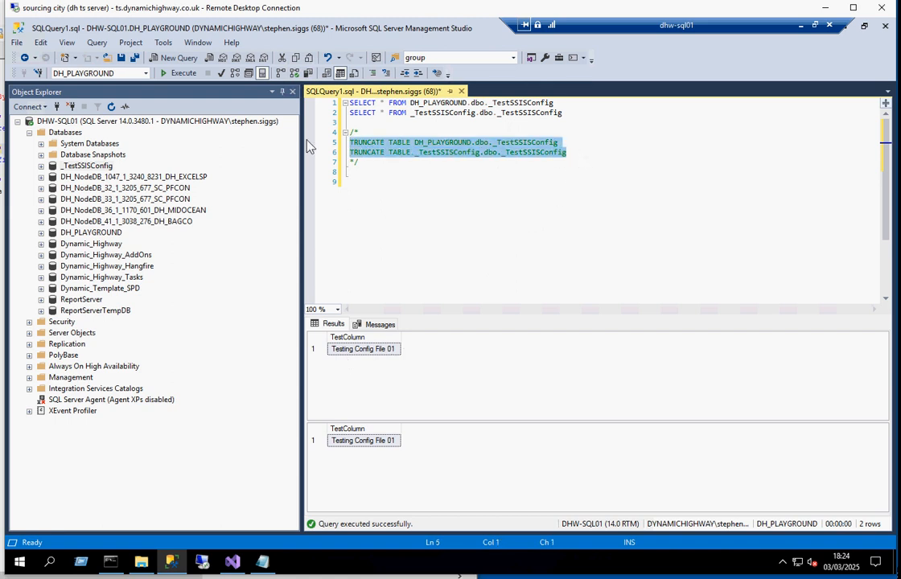
{"action": "key", "text": "F5"}
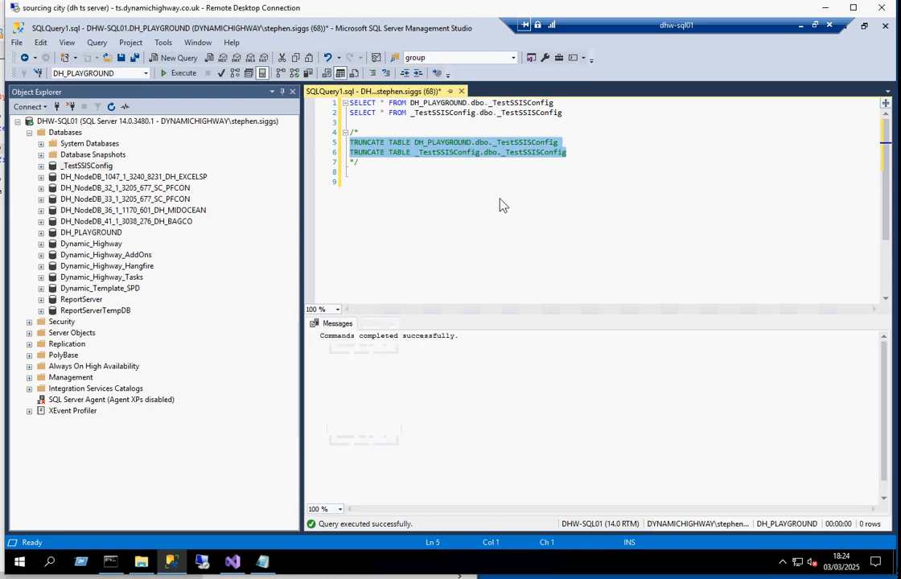
{"action": "left_click", "coordinate": [500, 205]}
{"action": "key", "text": "F5"}
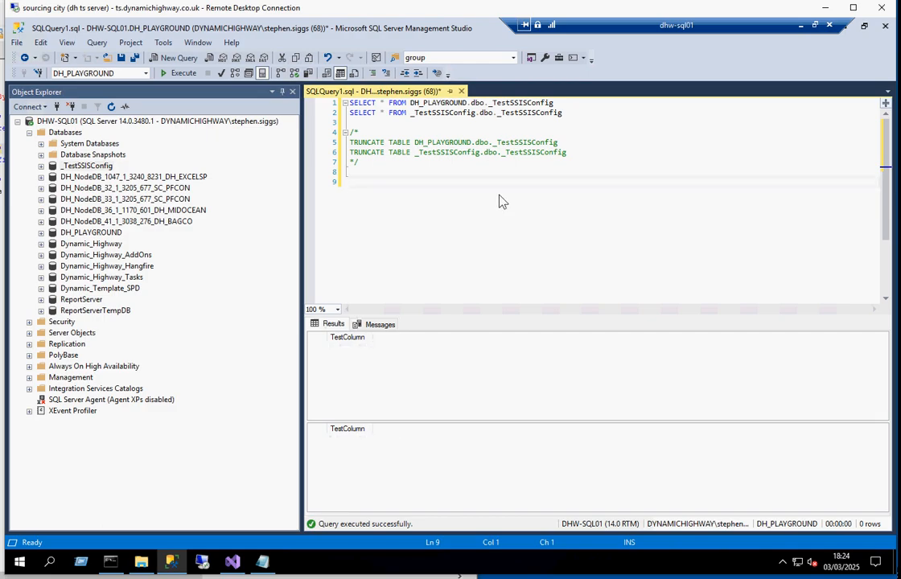
Step: Switch to Visual Studio, review the package configuration's exported properties, and close the wizard and organizer without changes
{"action": "left_click", "coordinate": [233, 563]}
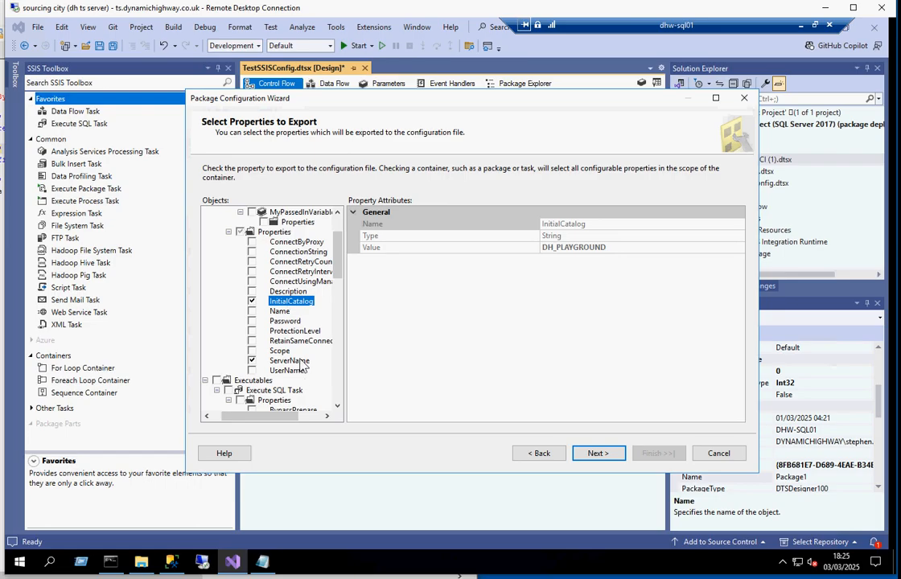
{"action": "left_click", "coordinate": [719, 455]}
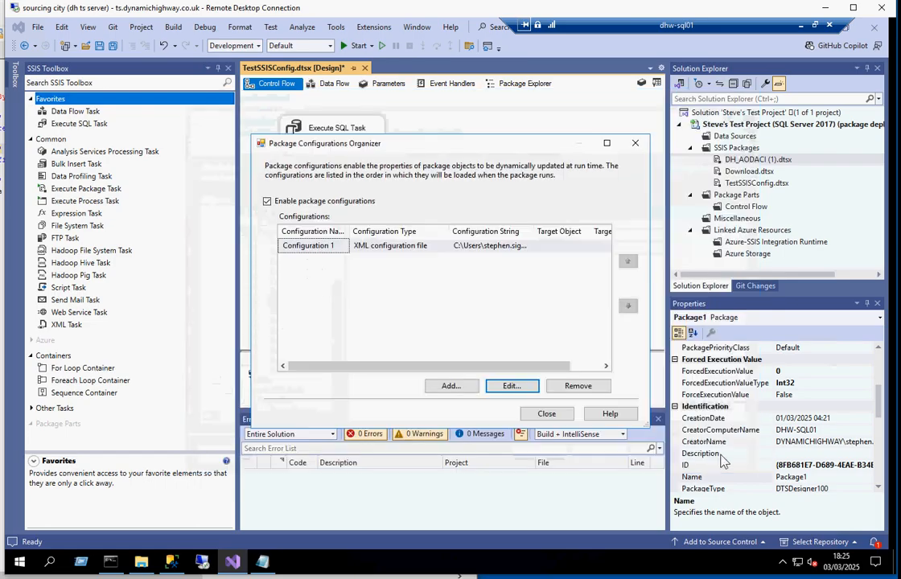
{"action": "left_click", "coordinate": [544, 414]}
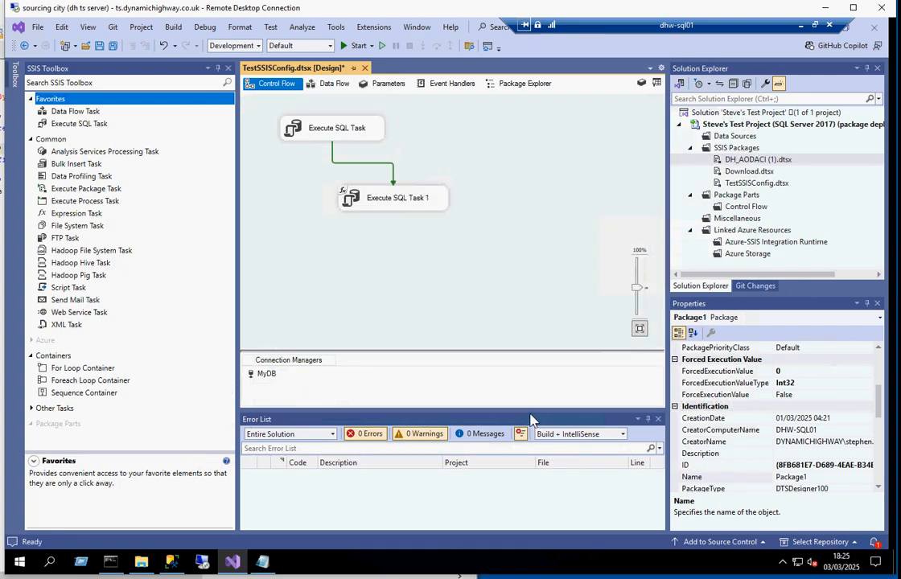
Step: Inspect the SQL statements of Execute SQL Task and Execute SQL Task 1 without changing them
{"action": "double_click", "coordinate": [306, 131]}
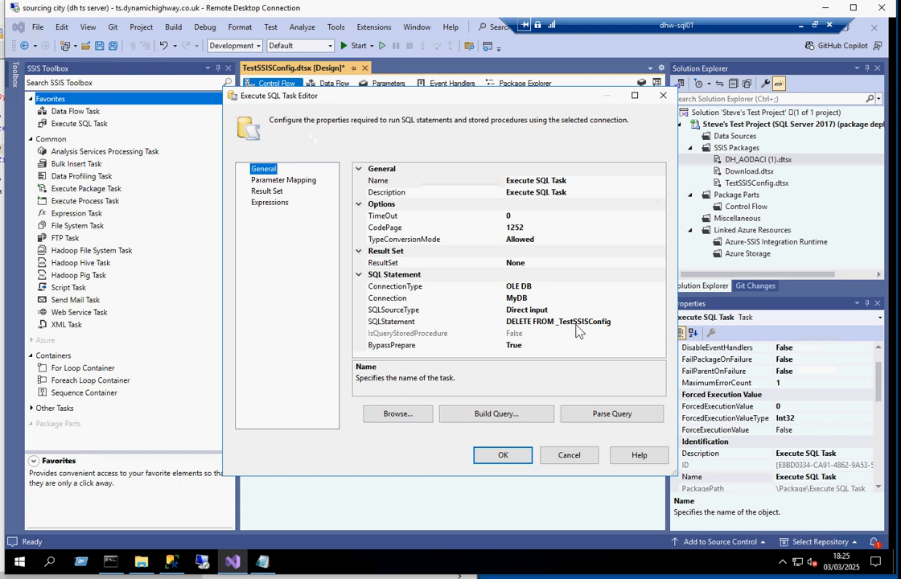
{"action": "left_click", "coordinate": [569, 456]}
{"action": "double_click", "coordinate": [366, 200]}
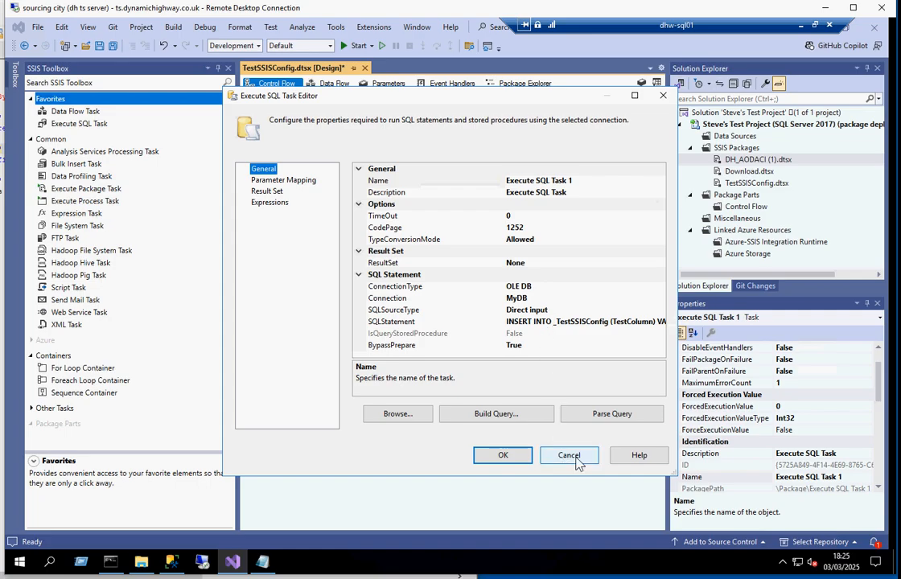
{"action": "left_click", "coordinate": [571, 456]}
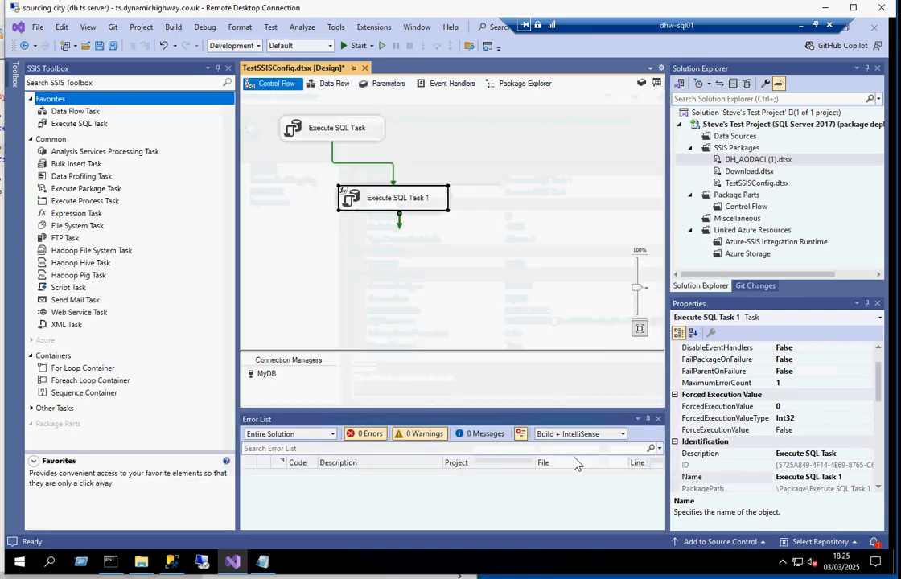
Step: Switch to TestSSISConfig01.dtsConfig in Notepad and examine the GeneratedBy, package name, package ID and date attributes in the configuration heading
{"action": "left_click", "coordinate": [262, 564]}
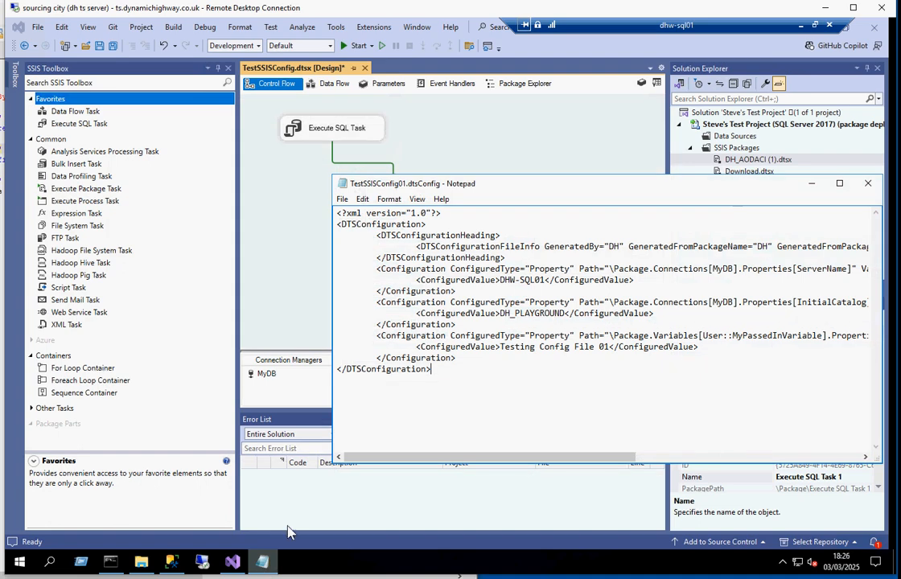
{"action": "left_click_drag", "start_coordinate": [513, 188], "coordinate": [356, 136]}
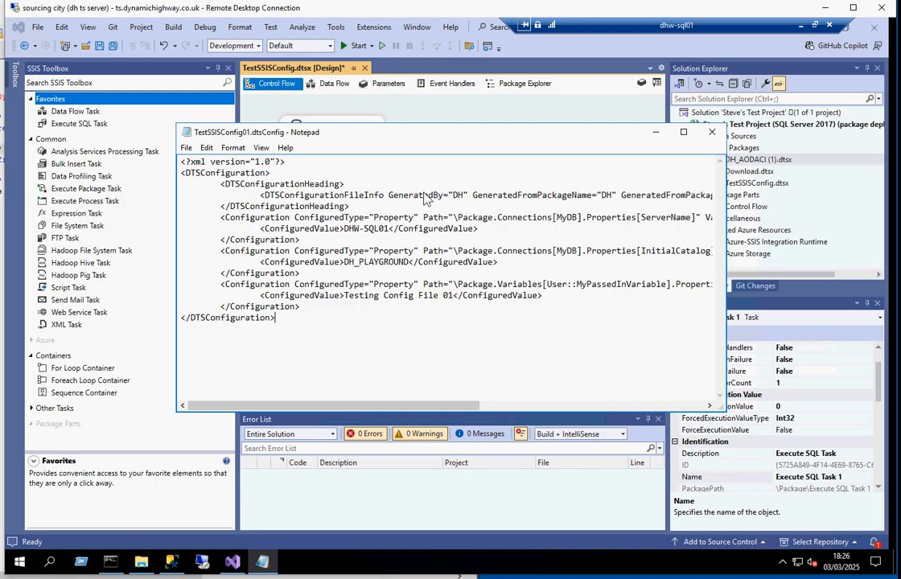
{"action": "double_click", "coordinate": [456, 196]}
{"action": "double_click", "coordinate": [606, 196]}
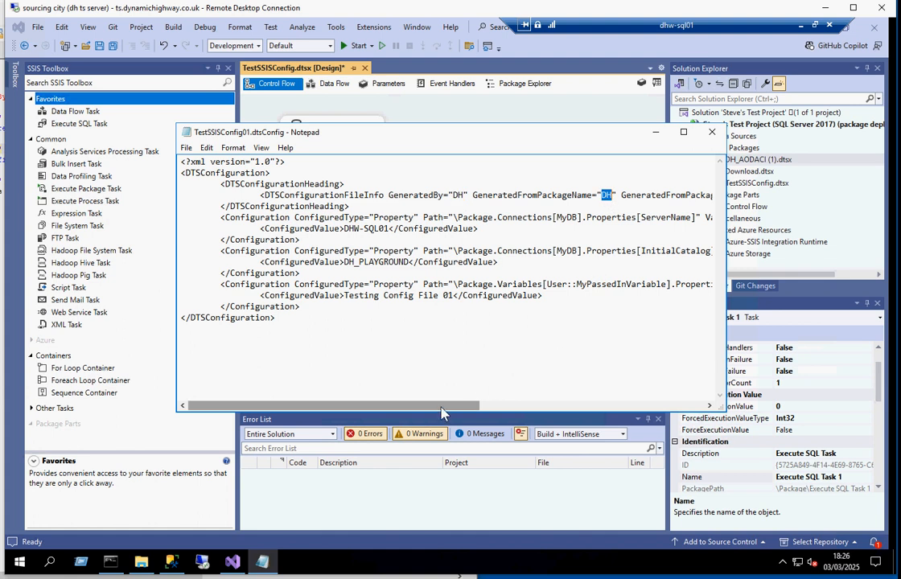
{"action": "left_click_drag", "start_coordinate": [444, 407], "coordinate": [605, 409]}
{"action": "left_click", "coordinate": [465, 196]}
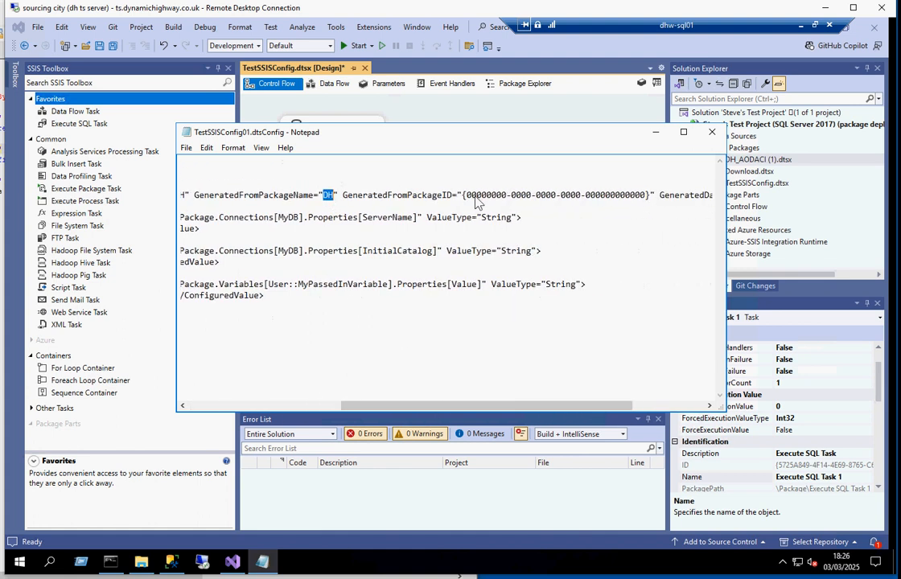
{"action": "mouse_move", "coordinate": [499, 197]}
{"action": "left_mouse_down"}
{"action": "mouse_move", "coordinate": [638, 202]}
{"action": "mouse_move", "coordinate": [716, 193]}
{"action": "mouse_move", "coordinate": [509, 197]}
{"action": "left_mouse_up"}
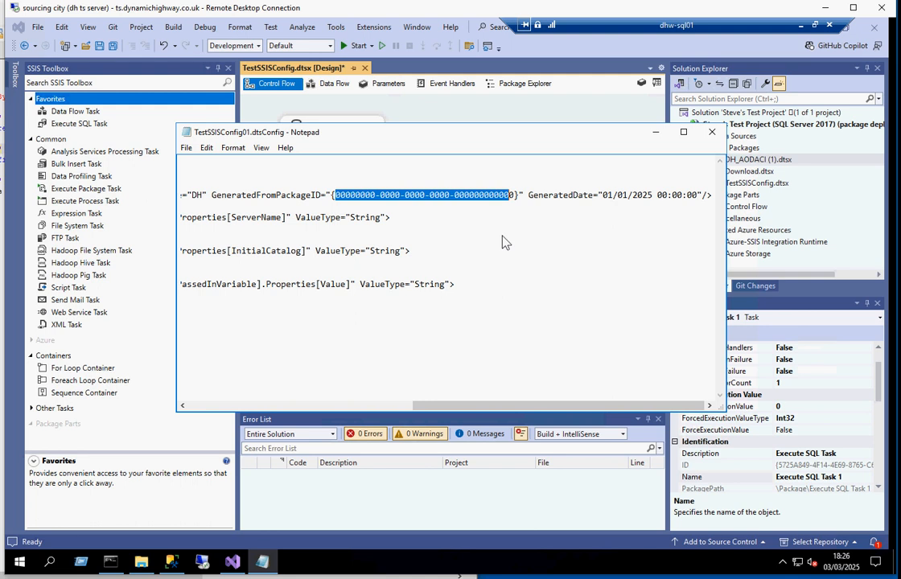
{"action": "left_click", "coordinate": [226, 407]}
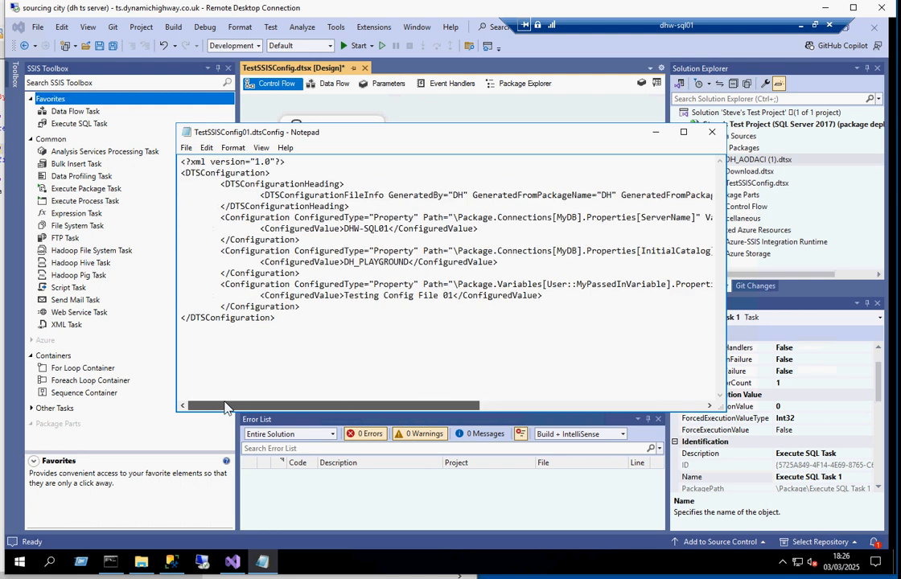
Step: Delete the whole DTSConfigurationHeading block from TestSSISConfig01.dtsConfig and save the file
{"action": "left_click", "coordinate": [372, 187]}
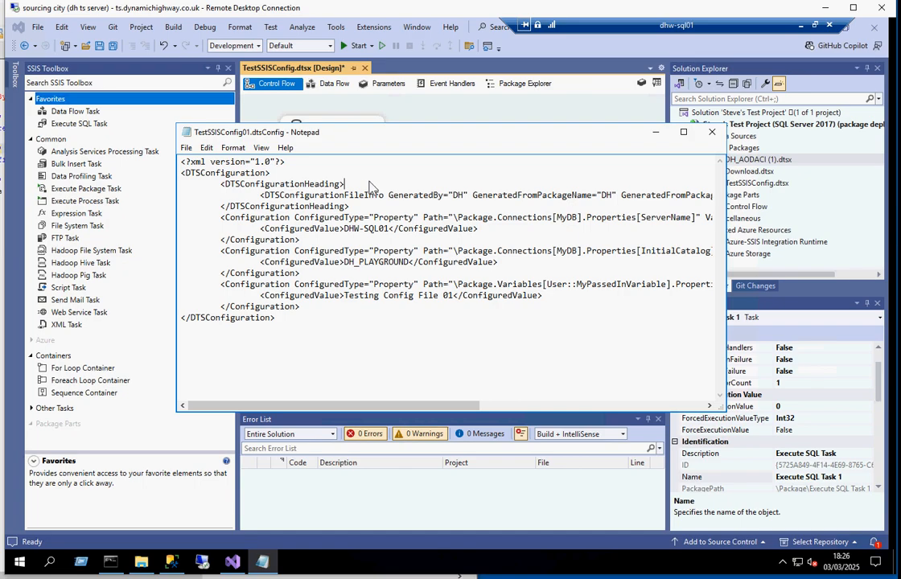
{"action": "key", "text": "Home"}
{"action": "key", "text": "shift+Down"}
{"action": "key", "text": "shift+Down"}
{"action": "key", "text": "shift+Down"}
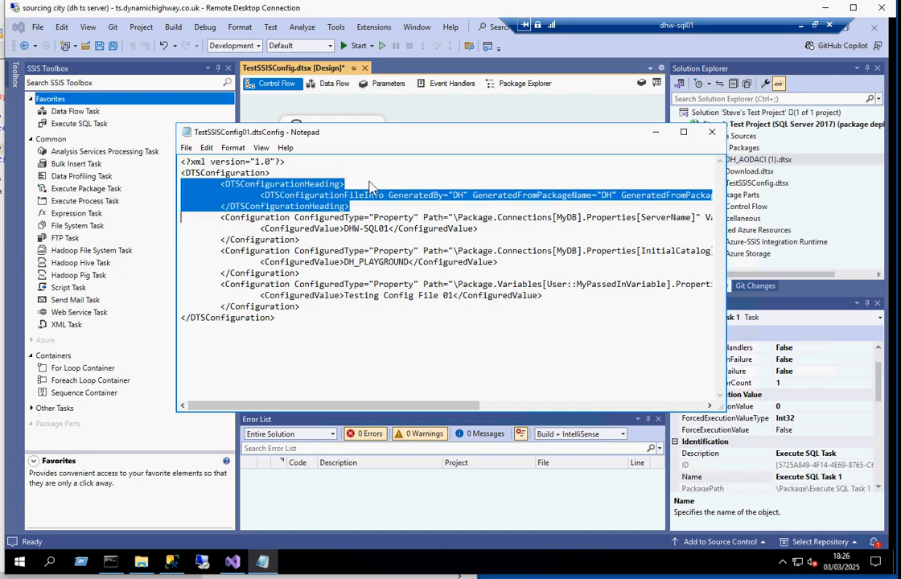
{"action": "key", "text": "Delete"}
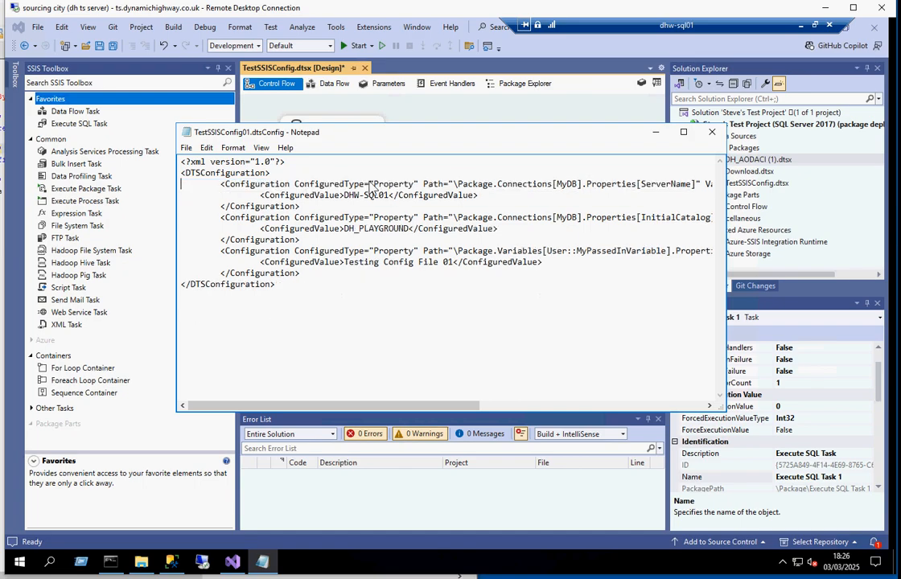
{"action": "key", "text": "alt"}
{"action": "key", "text": "f"}
{"action": "key", "text": "s"}
Step: Examine the configured values for ServerName, InitialCatalog and MyPassedInVariable in the configuration file
{"action": "left_click_drag", "start_coordinate": [643, 184], "coordinate": [692, 184]}
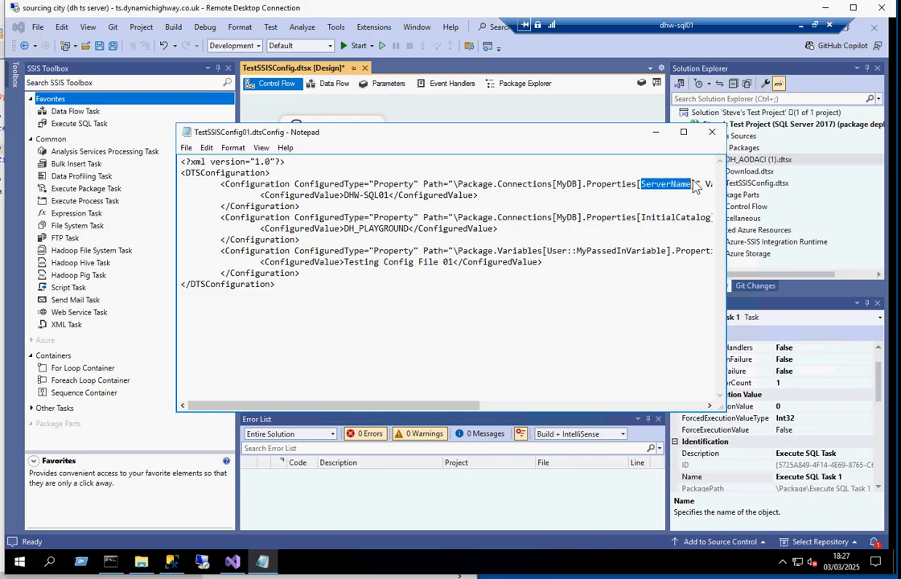
{"action": "left_click_drag", "start_coordinate": [644, 217], "coordinate": [690, 217]}
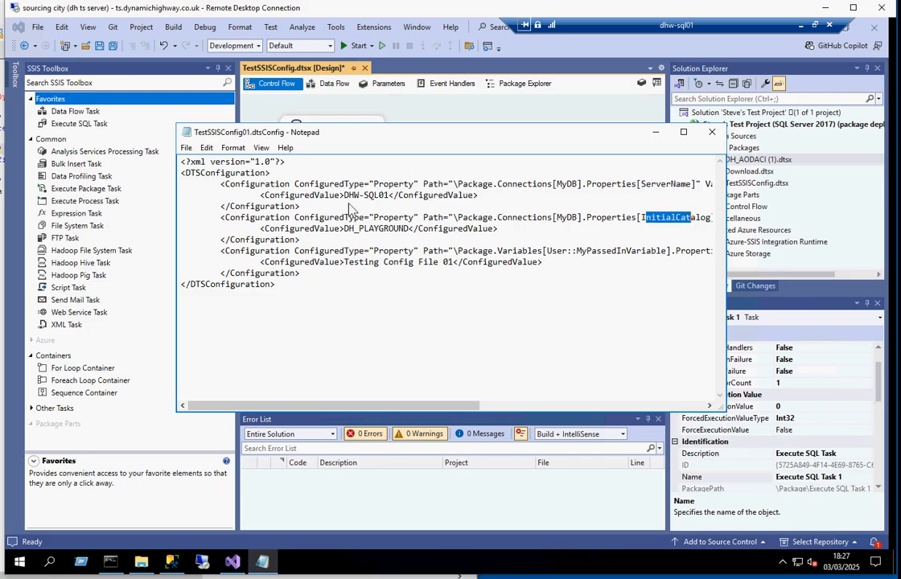
{"action": "left_click_drag", "start_coordinate": [344, 194], "coordinate": [387, 195]}
{"action": "left_click_drag", "start_coordinate": [344, 228], "coordinate": [403, 229]}
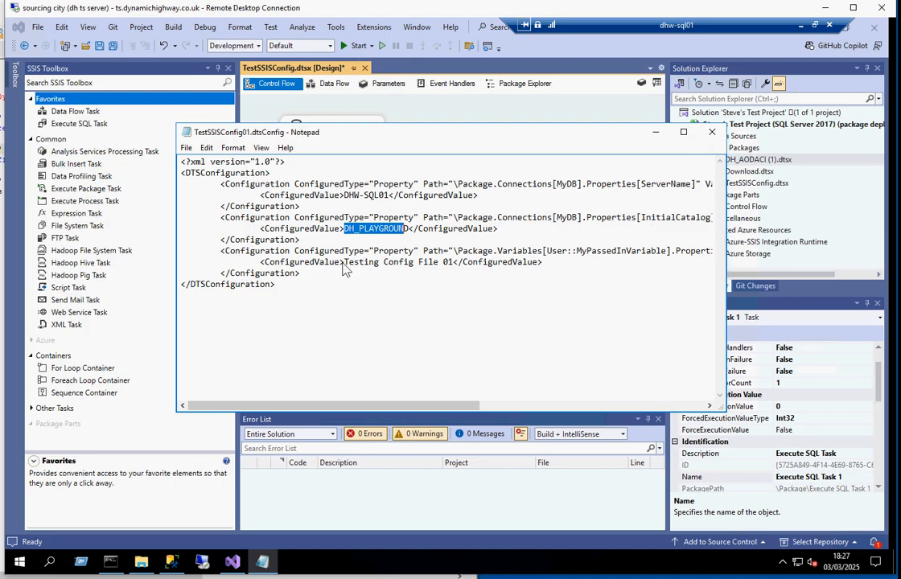
{"action": "left_click_drag", "start_coordinate": [344, 262], "coordinate": [452, 268]}
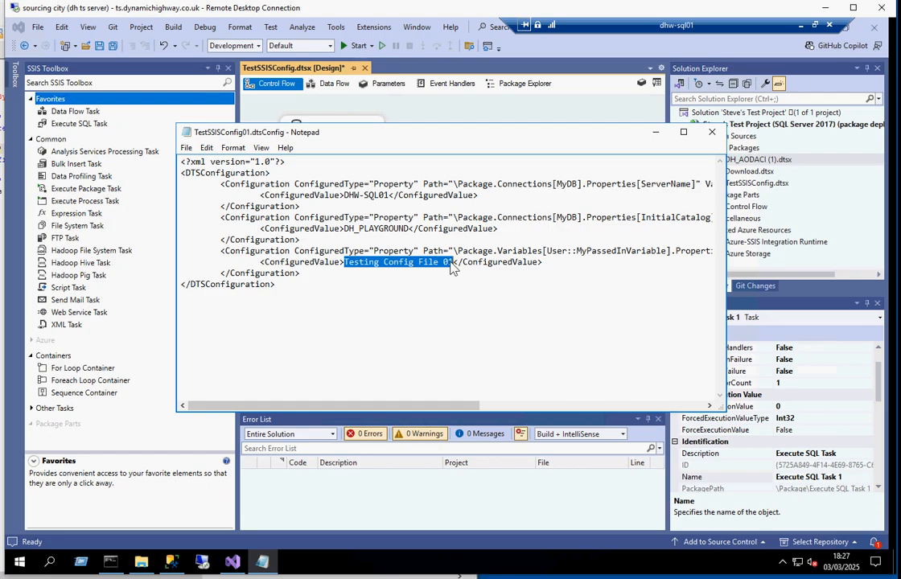
Step: In Command Prompt, run the prepared dtexec command for TestSSISConfig.dtsx with TestSSISConfig01.dtsConfig and MyPassedInVariable set to "My Passed In Variable"
{"action": "left_click", "coordinate": [112, 562]}
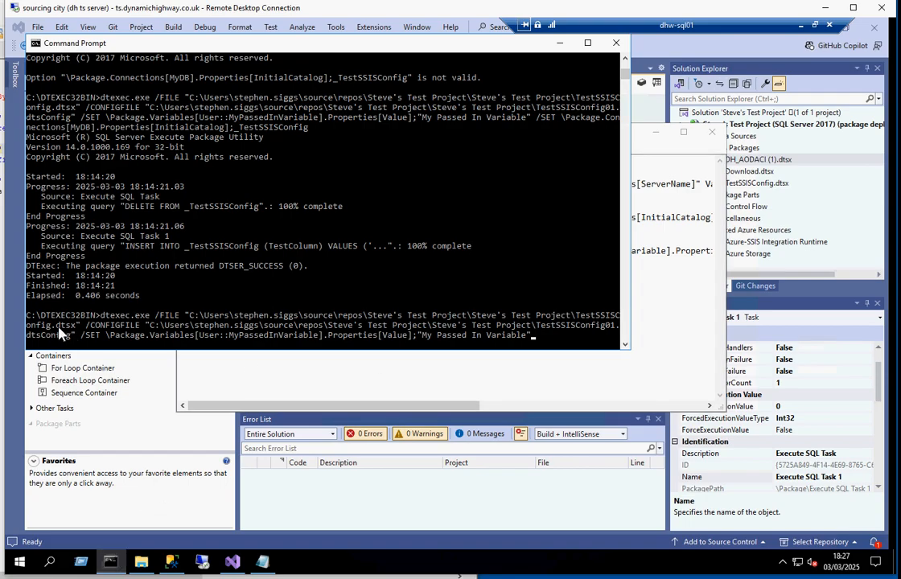
{"action": "left_click", "coordinate": [573, 315]}
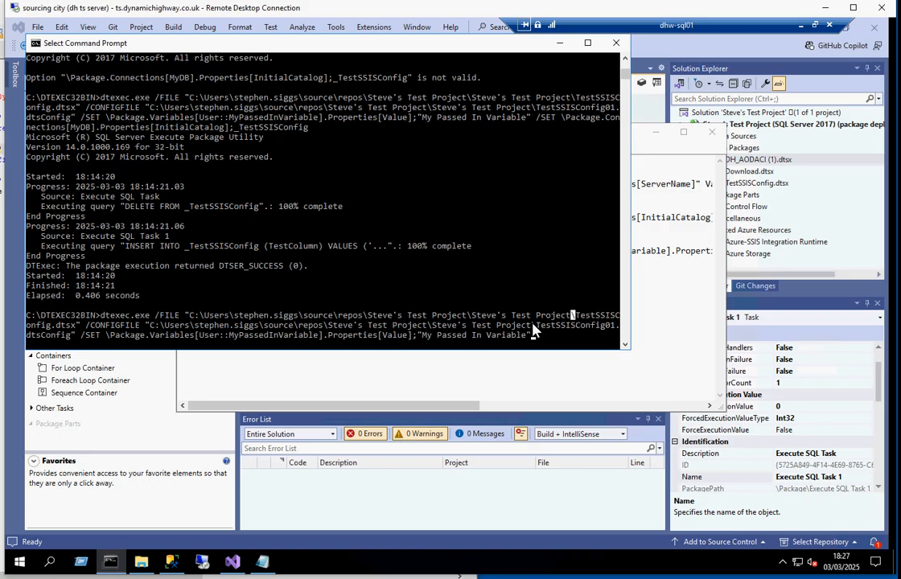
{"action": "left_click_drag", "start_coordinate": [533, 330], "coordinate": [76, 330]}
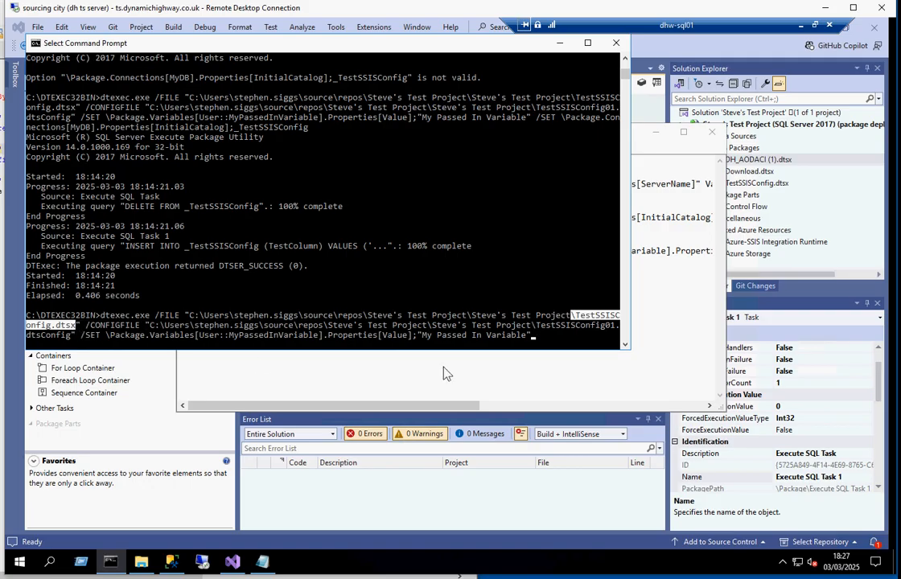
{"action": "left_click_drag", "start_coordinate": [533, 325], "coordinate": [70, 341]}
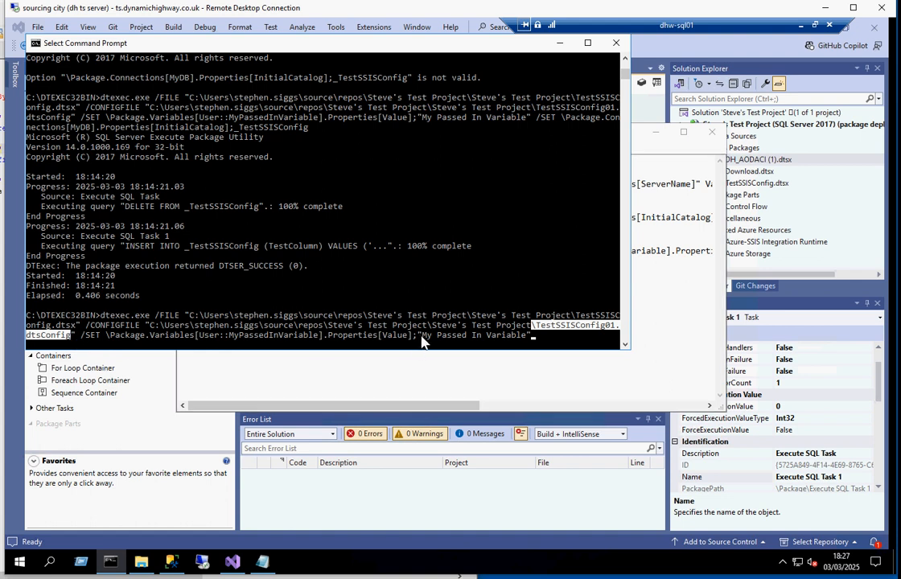
{"action": "left_click_drag", "start_coordinate": [419, 334], "coordinate": [532, 342]}
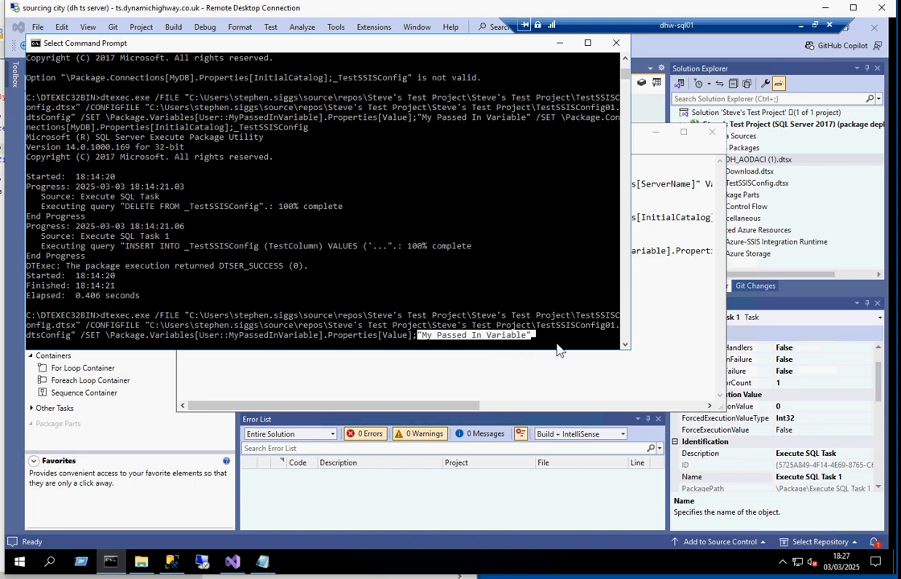
{"action": "right_click", "coordinate": [560, 346]}
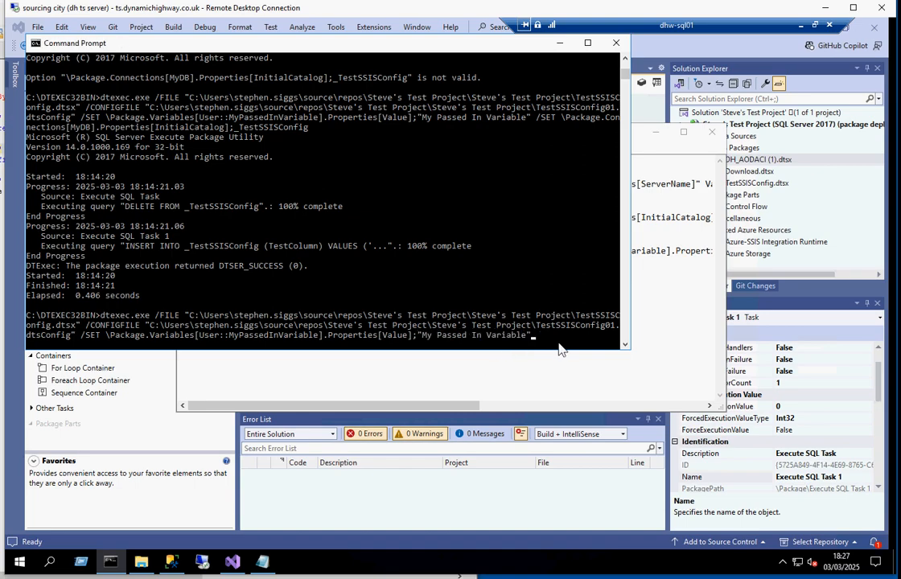
{"action": "key", "text": "Return"}
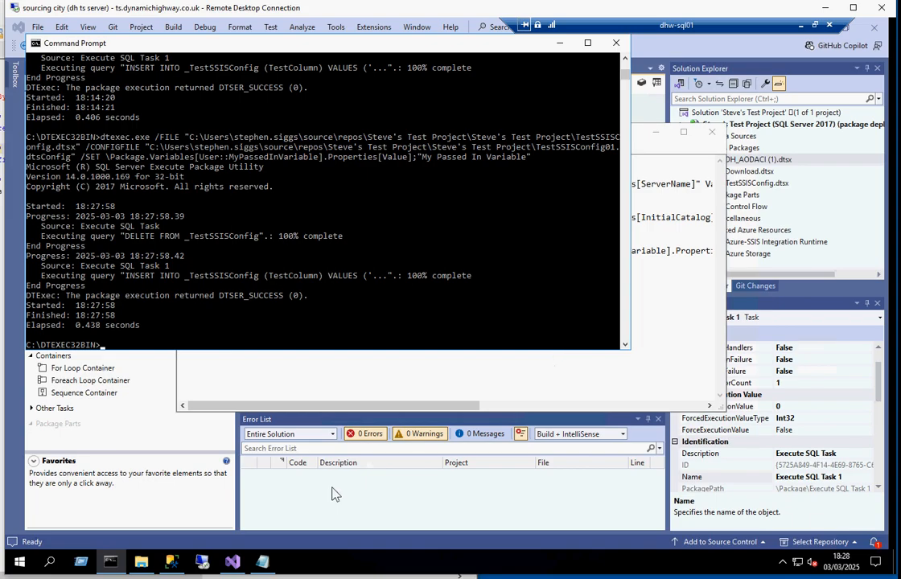
Step: Switch to SQL Server Management Studio, rerun both SELECT queries and check the TestColumn value in the DH_PLAYGROUND table
{"action": "left_click", "coordinate": [172, 562]}
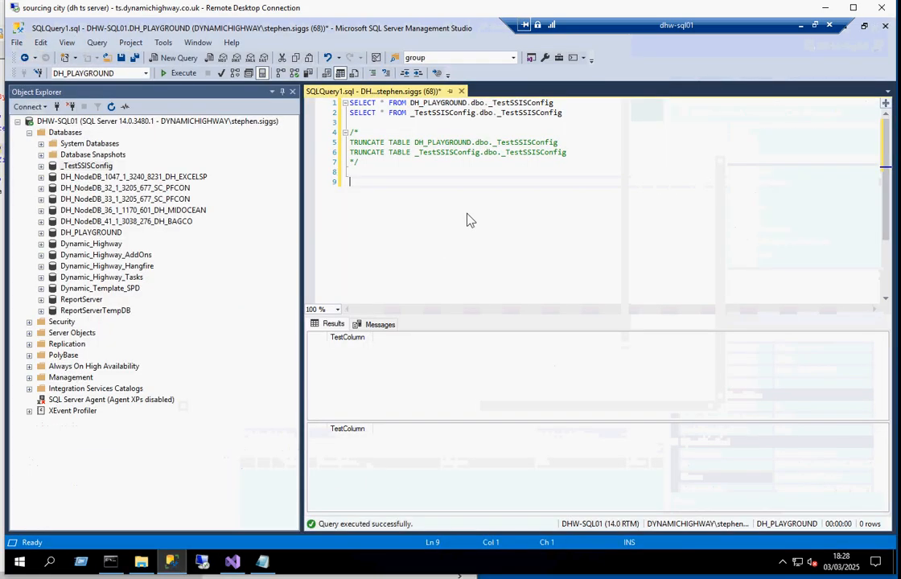
{"action": "key", "text": "F5"}
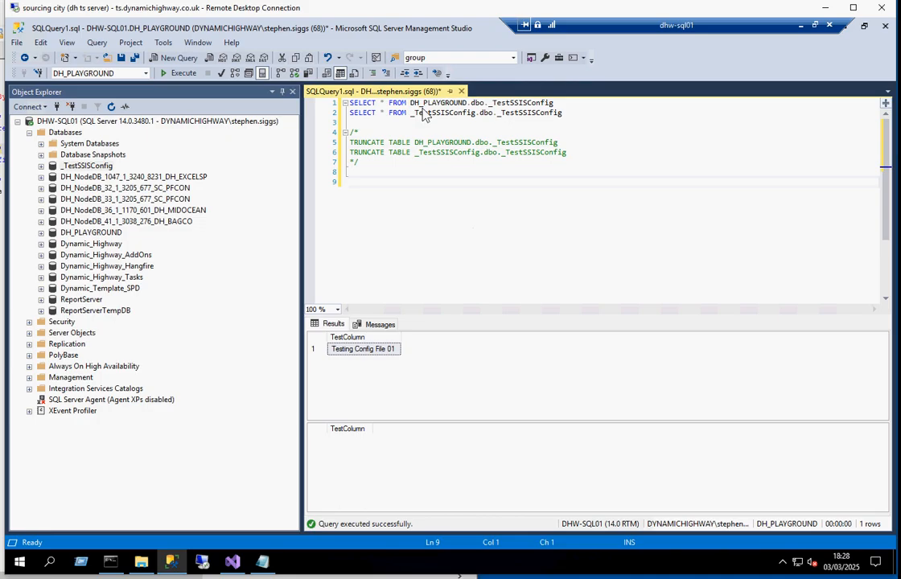
{"action": "left_click_drag", "start_coordinate": [411, 104], "coordinate": [599, 104]}
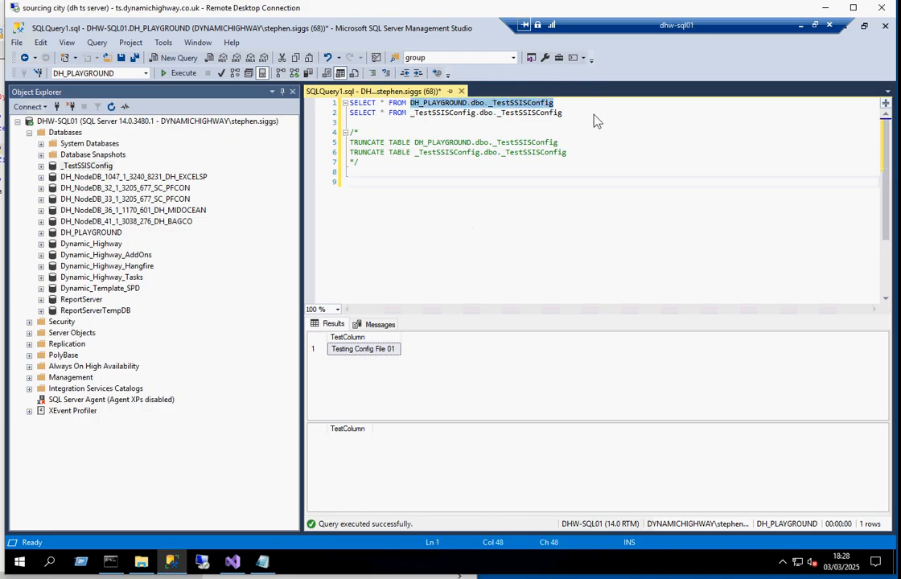
{"action": "left_click", "coordinate": [361, 351]}
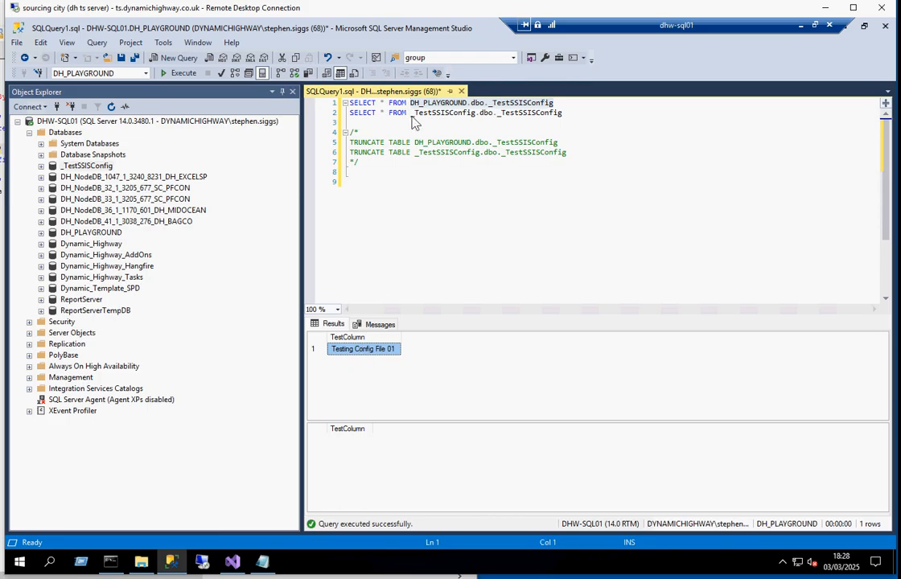
Step: Switch to TestSSISConfig01.dtsConfig in Notepad, delete the whole InitialCatalog configuration block and save the file
{"action": "left_click_drag", "start_coordinate": [410, 113], "coordinate": [563, 114]}
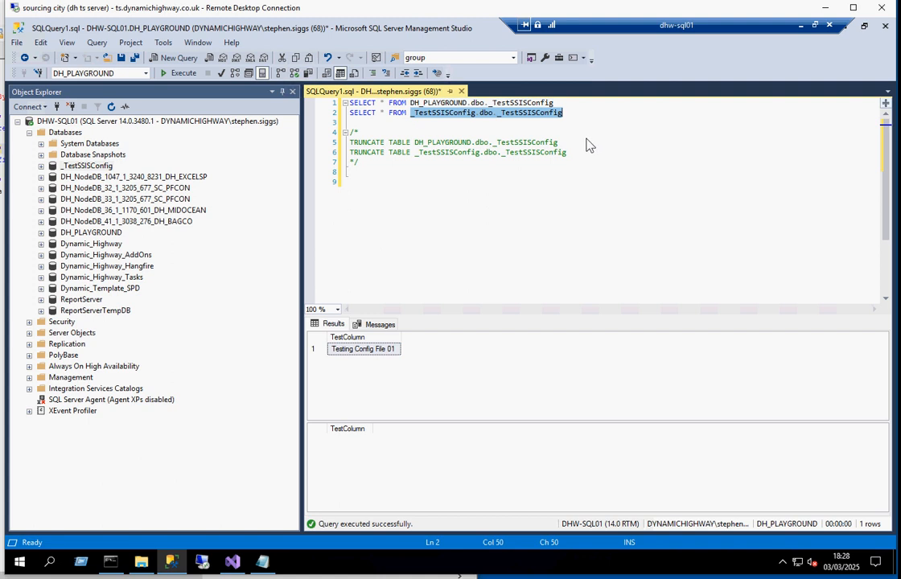
{"action": "left_click", "coordinate": [264, 563]}
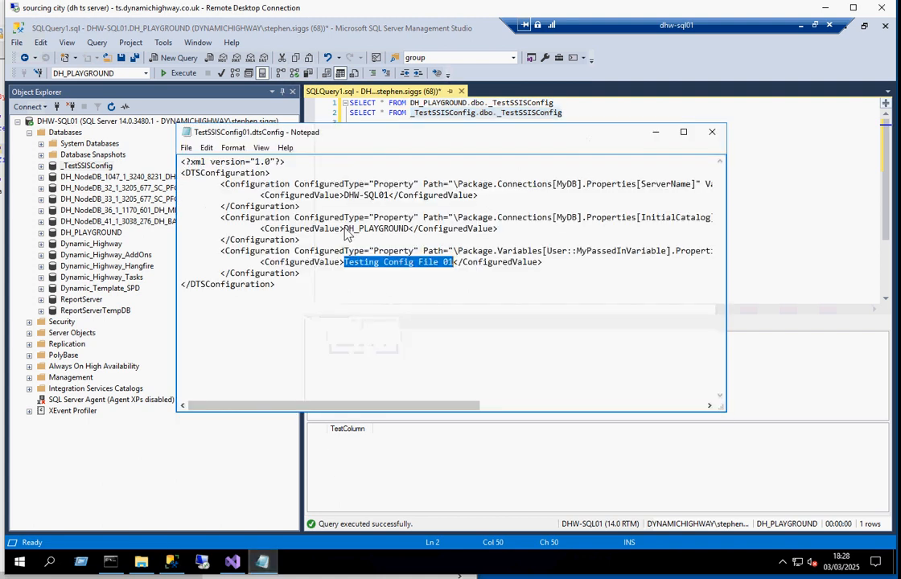
{"action": "left_click_drag", "start_coordinate": [344, 229], "coordinate": [404, 229]}
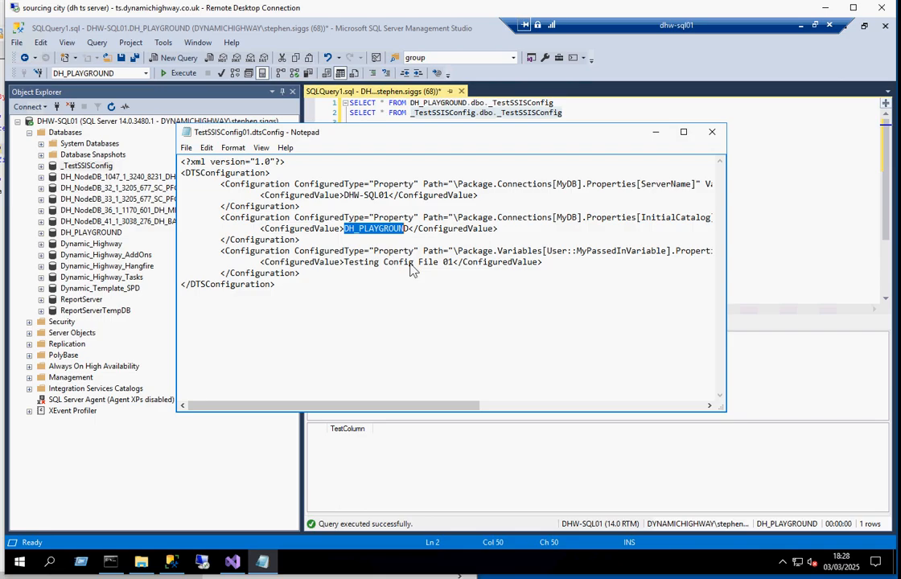
{"action": "left_click", "coordinate": [410, 220]}
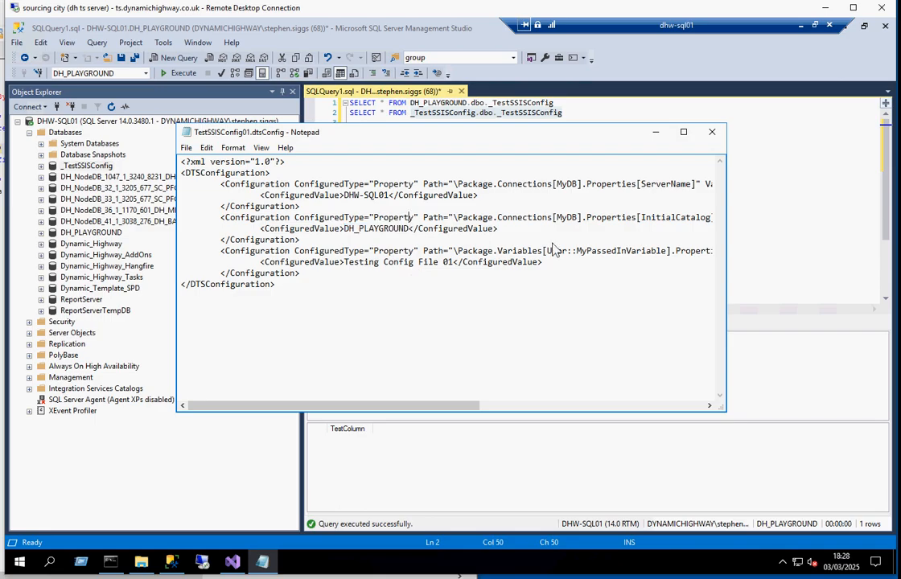
{"action": "key", "text": "Home"}
{"action": "key", "text": "shift+Down"}
{"action": "key", "text": "shift+Down"}
{"action": "key", "text": "shift+Down"}
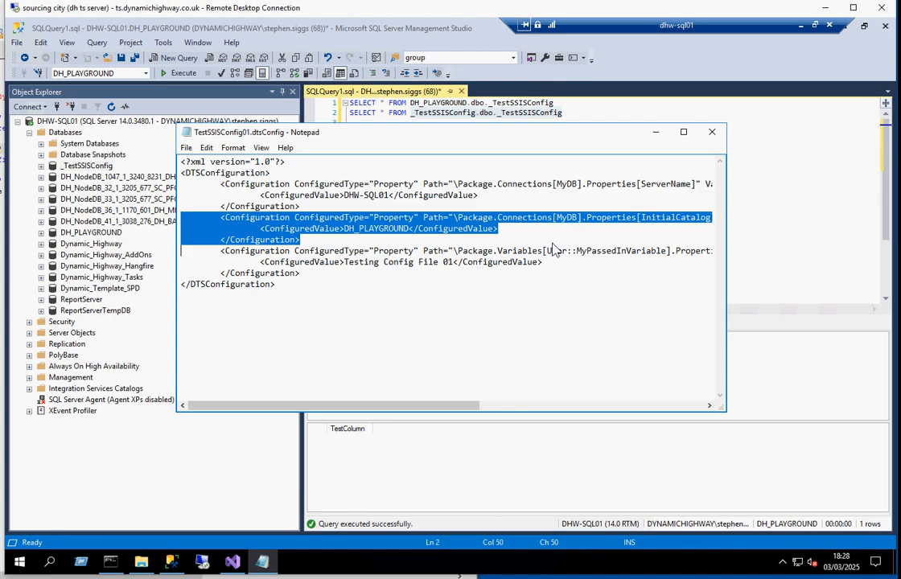
{"action": "key", "text": "Delete"}
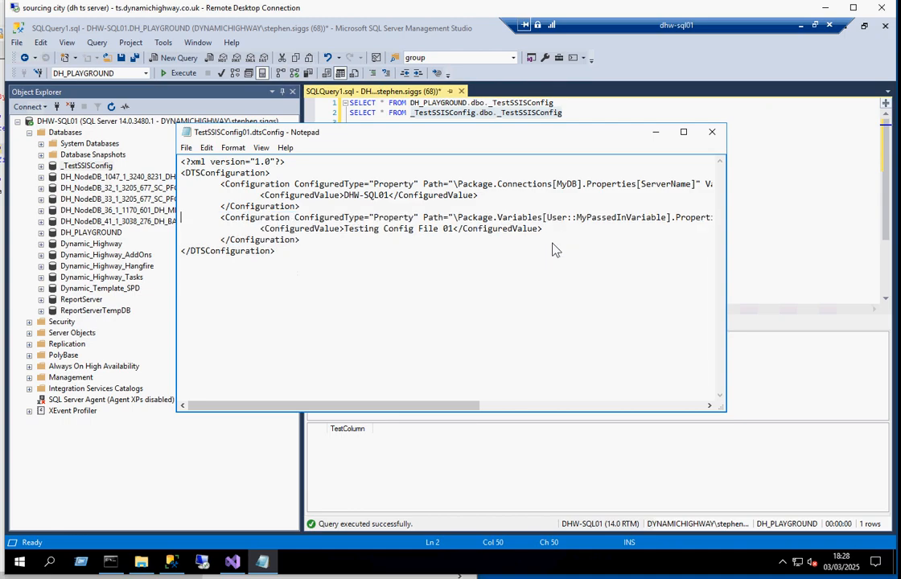
{"action": "left_click", "coordinate": [186, 148]}
{"action": "left_click", "coordinate": [203, 188]}
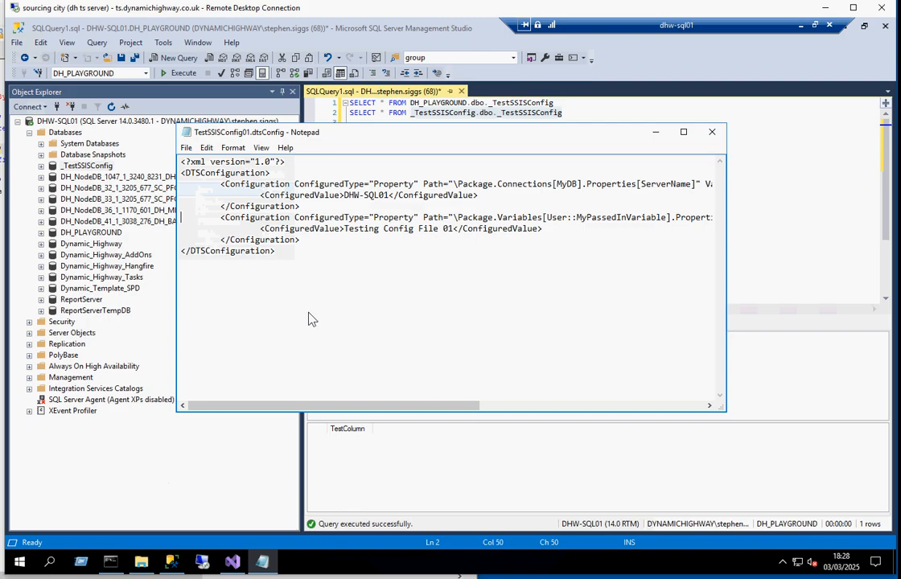
Step: In Command Prompt, try to run the previous dtexec command with \Package.Connections[MyDB].Properties[InitialCatalog];_TestSSISConfig appended without its own /SET
{"action": "left_click", "coordinate": [113, 563]}
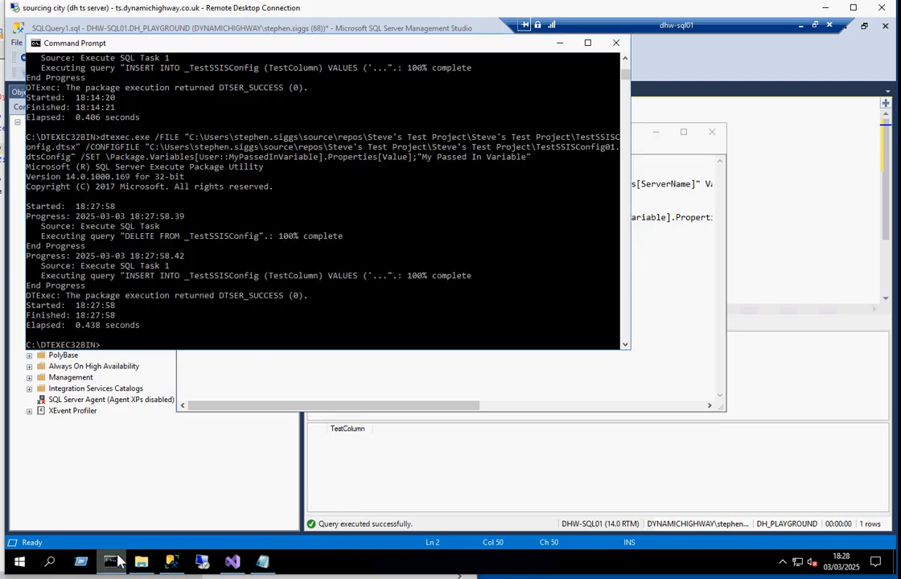
{"action": "key", "text": "Up"}
{"action": "type", "text": "\\Package.Connections[MyDB].Properties[InitialCatalog];_TestSSISConfig"}
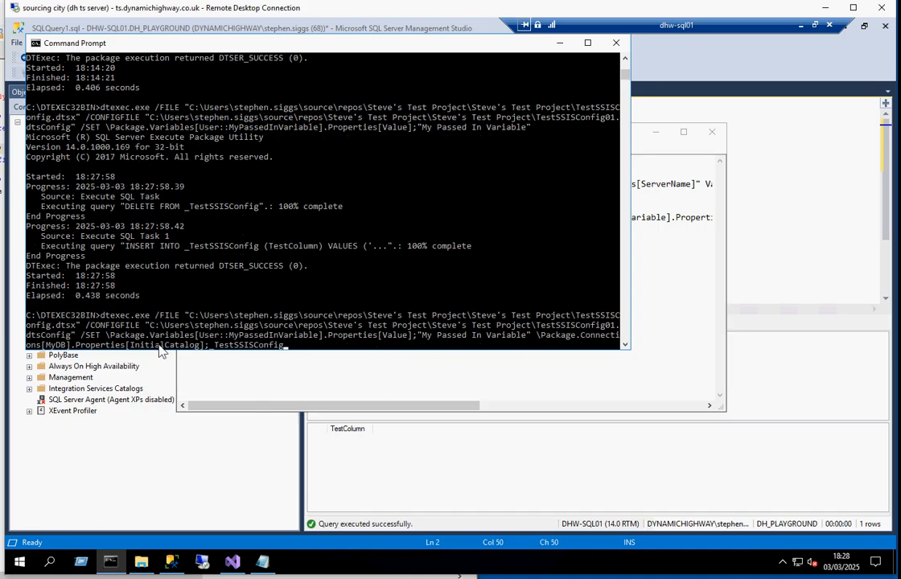
{"action": "left_click", "coordinate": [126, 345]}
{"action": "left_click_drag", "start_coordinate": [136, 351], "coordinate": [280, 242]}
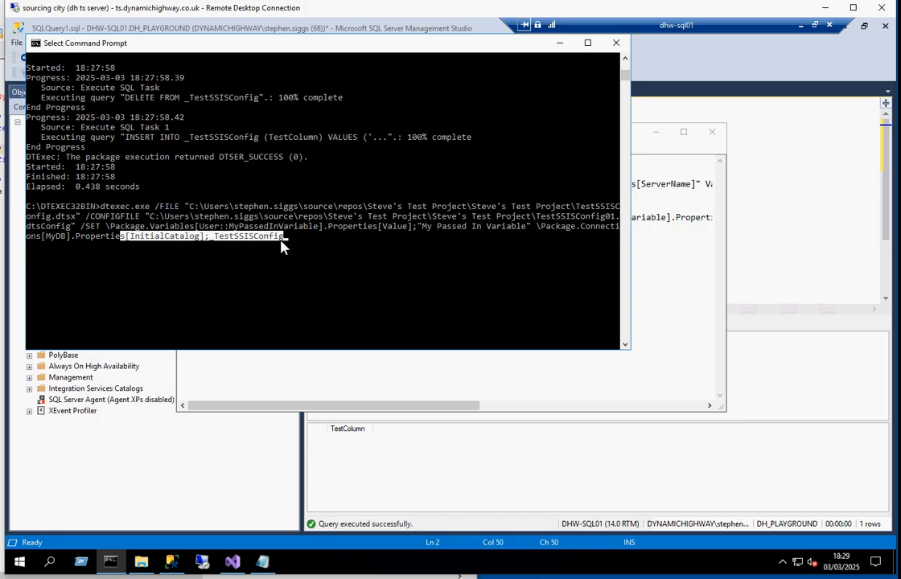
{"action": "left_click", "coordinate": [321, 237]}
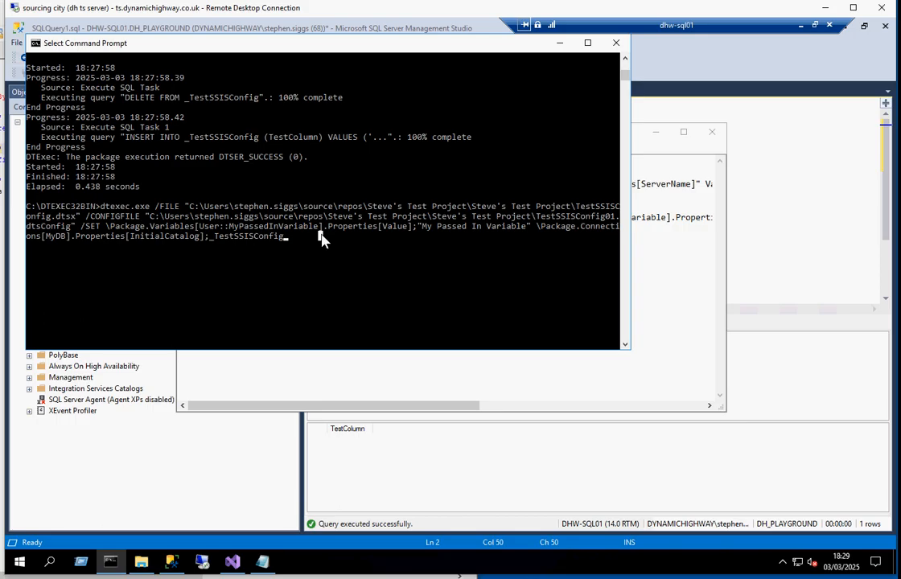
{"action": "key", "text": "Return"}
{"action": "key", "text": "Return"}
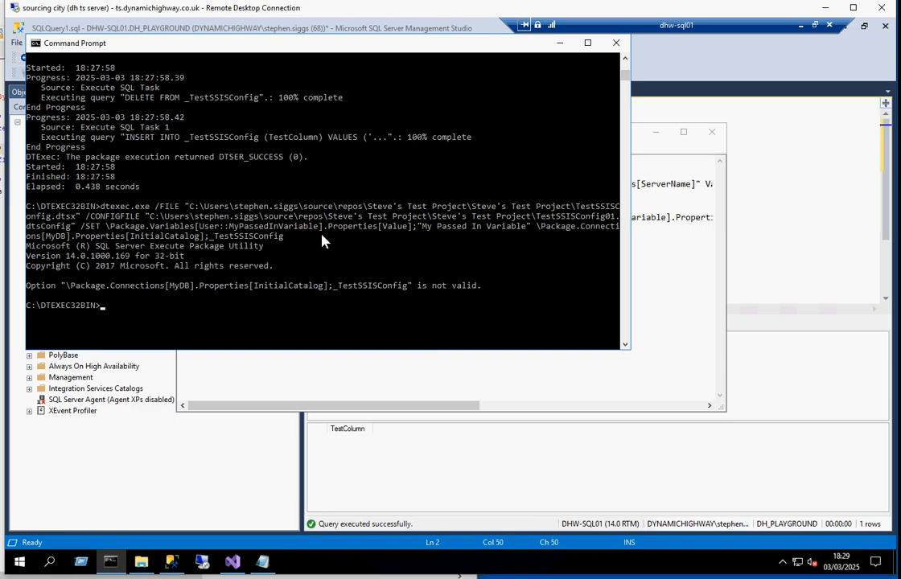
Step: Run the dtexec command with a separate /SET before \Package.Connections[MyDB].Properties[InitialCatalog];_TestSSISConfig and check the execution result
{"action": "key", "text": "Up"}
{"action": "key", "text": "Up"}
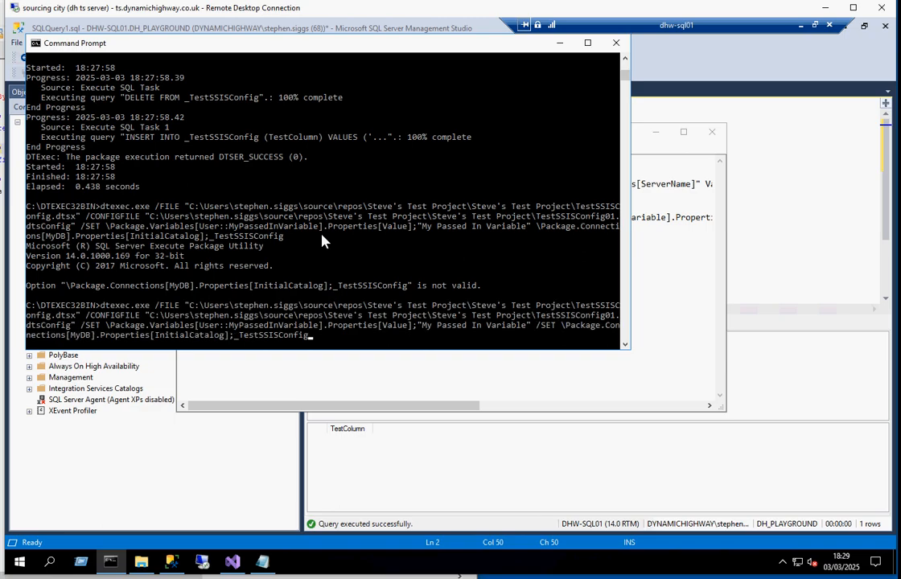
{"action": "left_click", "coordinate": [533, 326]}
{"action": "left_click_drag", "start_coordinate": [563, 334], "coordinate": [560, 336]}
{"action": "left_click", "coordinate": [533, 226]}
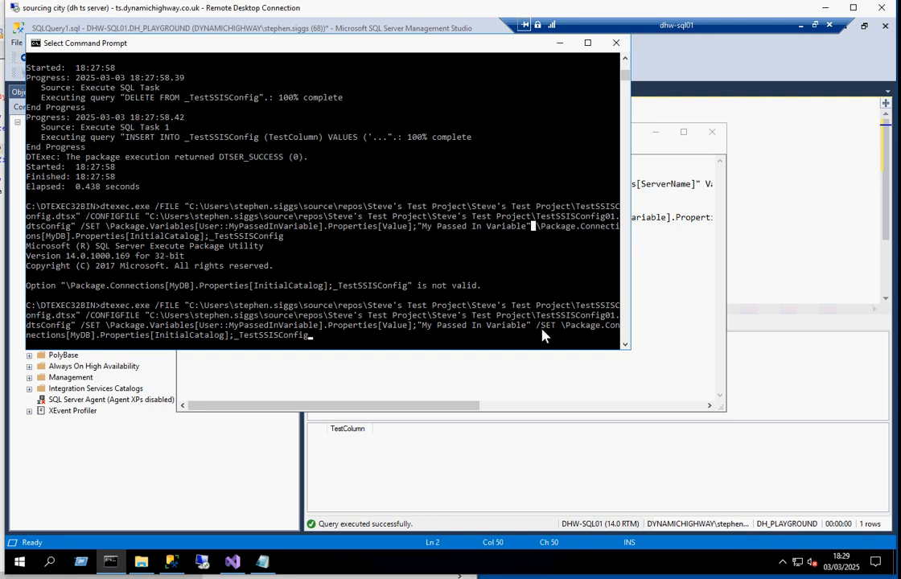
{"action": "left_click", "coordinate": [359, 335]}
{"action": "key", "text": "Escape"}
{"action": "key", "text": "Return"}
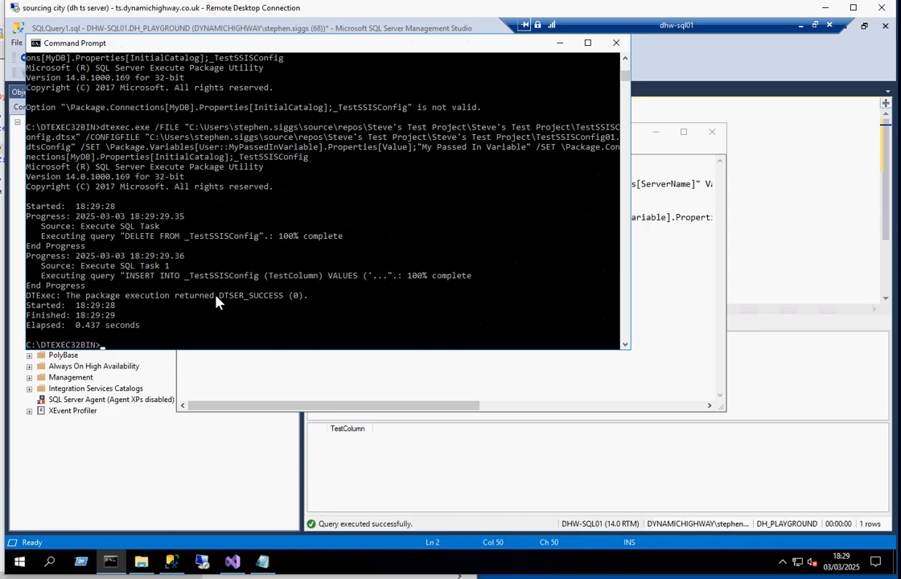
{"action": "left_click_drag", "start_coordinate": [215, 297], "coordinate": [298, 296]}
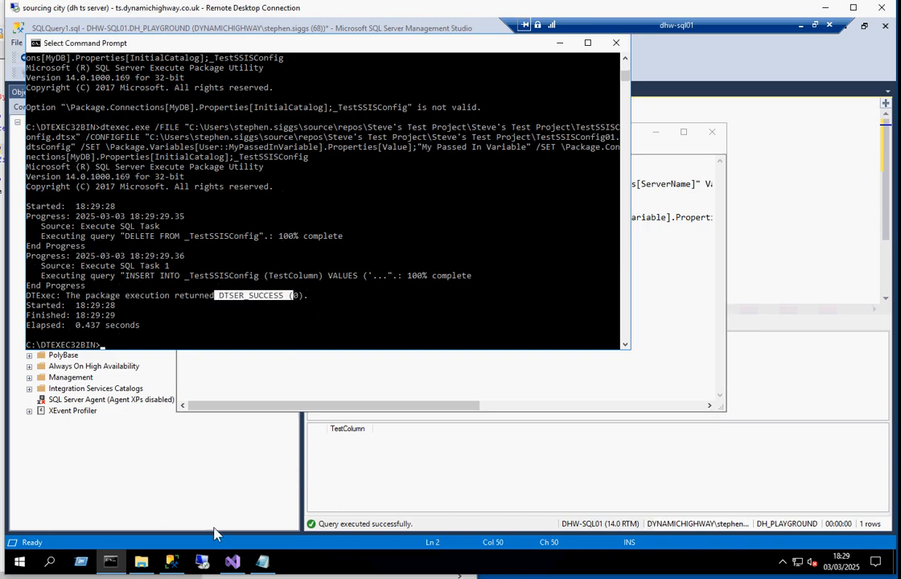
Step: Switch to SQL Server Management Studio, rerun both SELECT queries and check the TestColumn value in the _TestSSISConfig database
{"action": "left_click", "coordinate": [171, 561]}
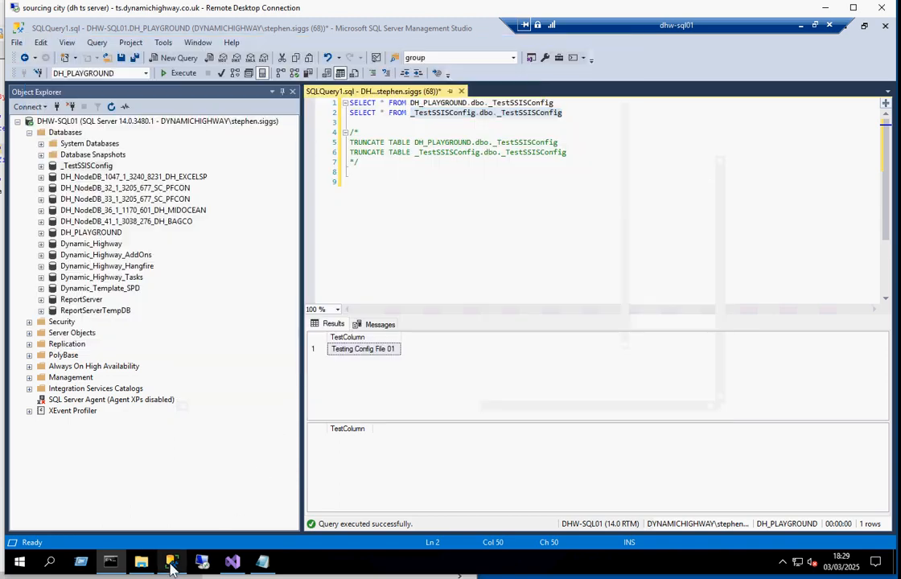
{"action": "left_click", "coordinate": [491, 172]}
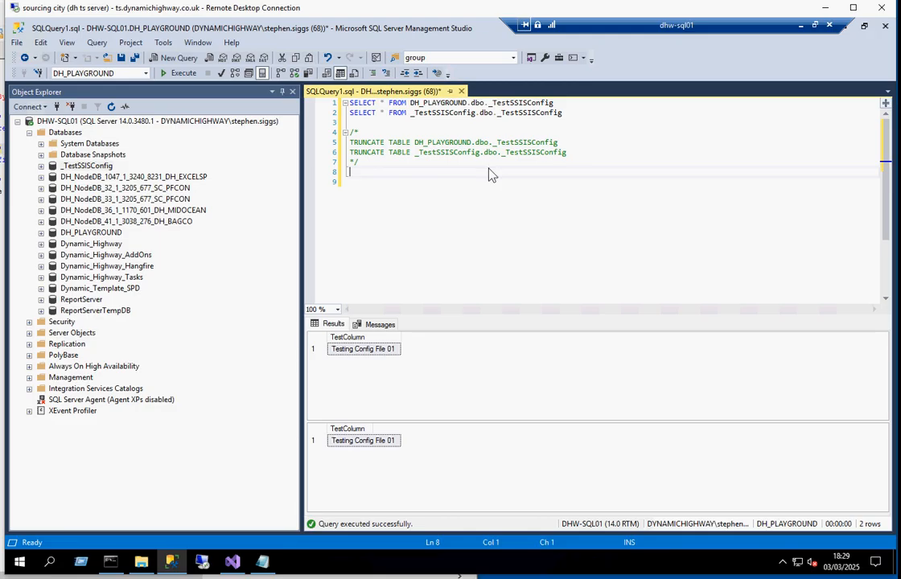
{"action": "double_click", "coordinate": [440, 115]}
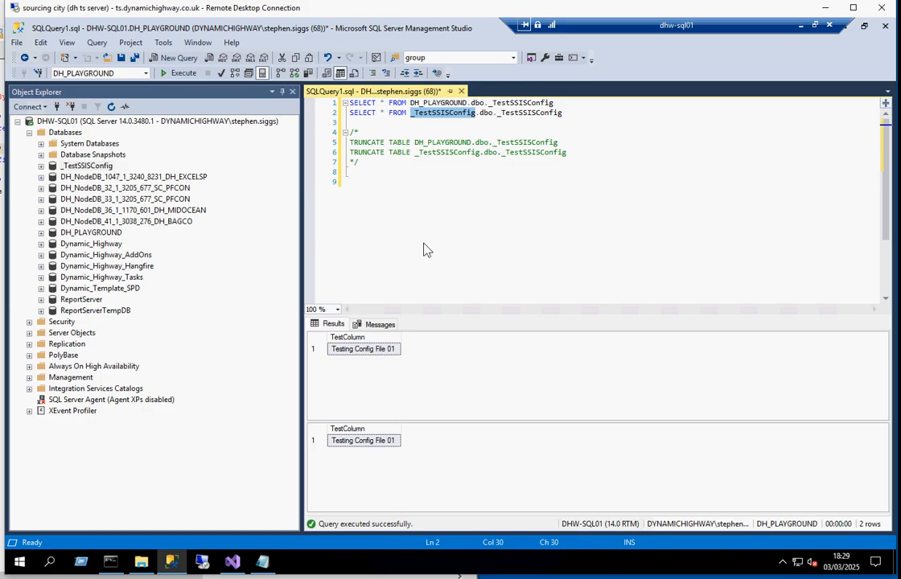
Step: Return to TestSSISConfig01.dtsConfig in Notepad and examine the configured value for MyPassedInVariable
{"action": "mouse_move", "coordinate": [263, 567]}
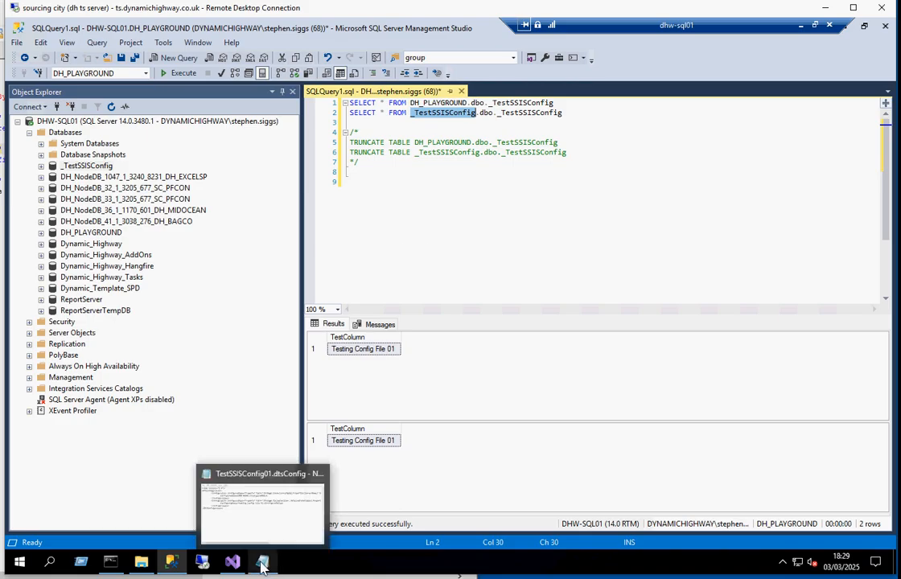
{"action": "mouse_move", "coordinate": [231, 565]}
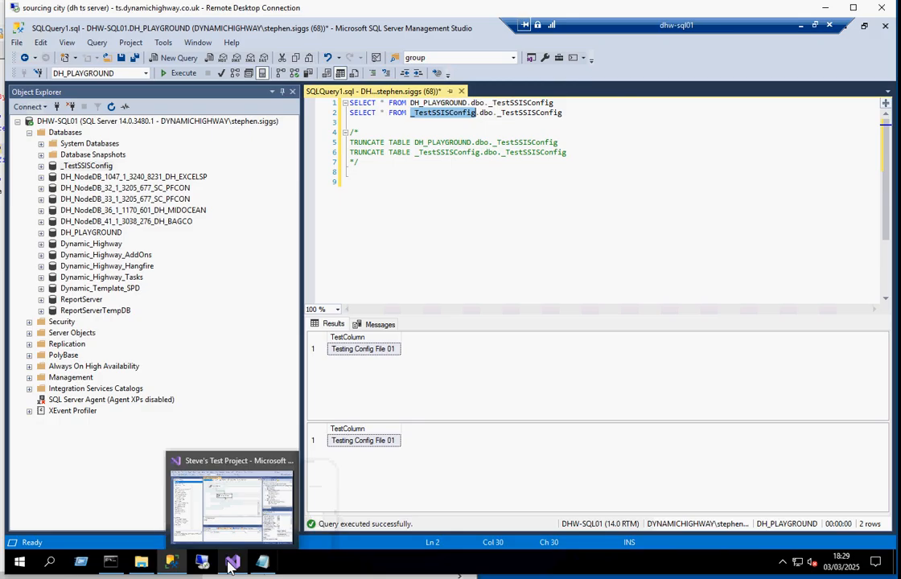
{"action": "left_click", "coordinate": [231, 565]}
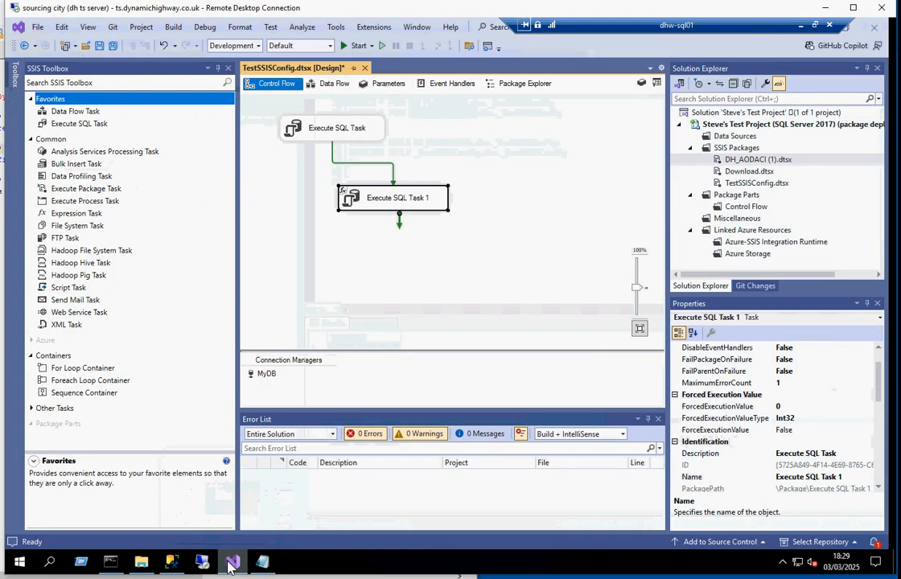
{"action": "left_click", "coordinate": [262, 561]}
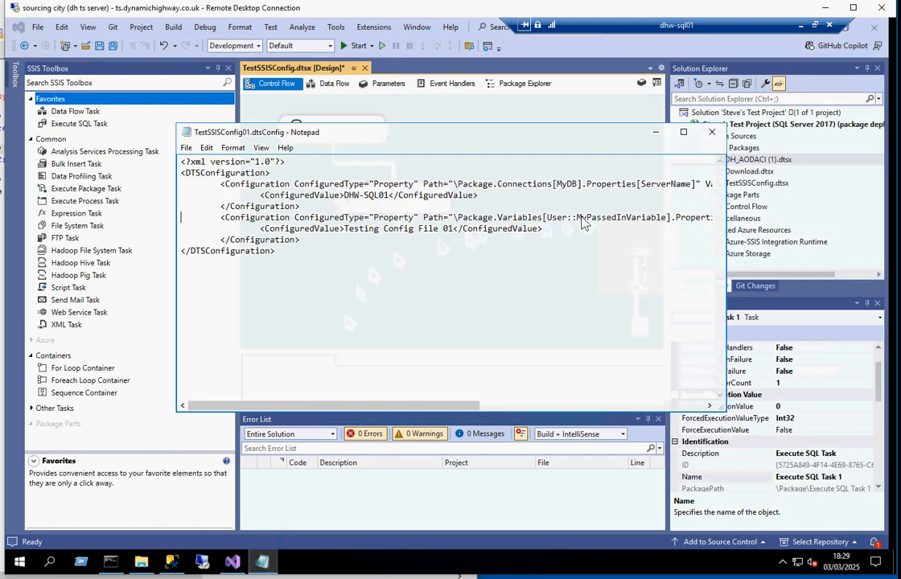
{"action": "double_click", "coordinate": [362, 229]}
{"action": "left_click_drag", "start_coordinate": [409, 232], "coordinate": [451, 233]}
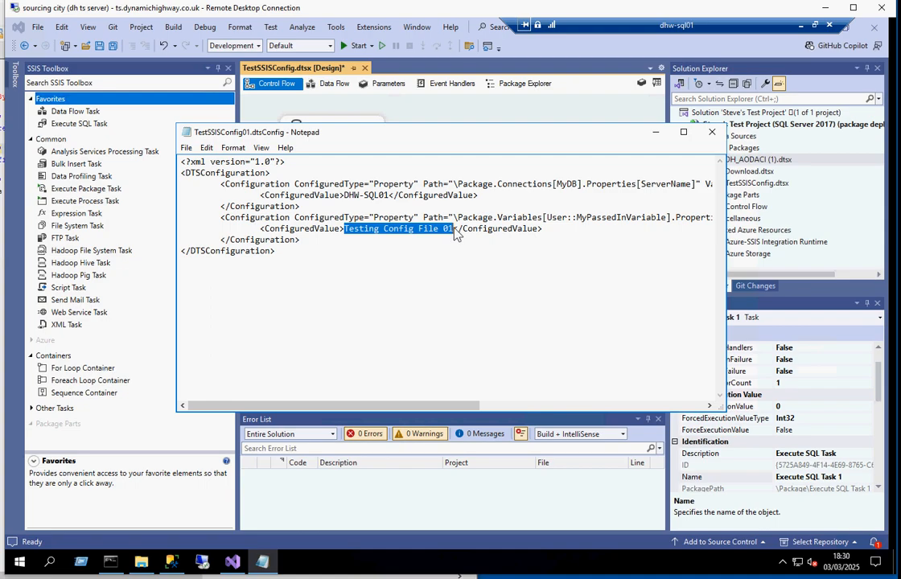
Step: In Command Prompt, recall the last dtexec command and examine the value it sets for MyPassedInVariable
{"action": "left_click", "coordinate": [111, 562]}
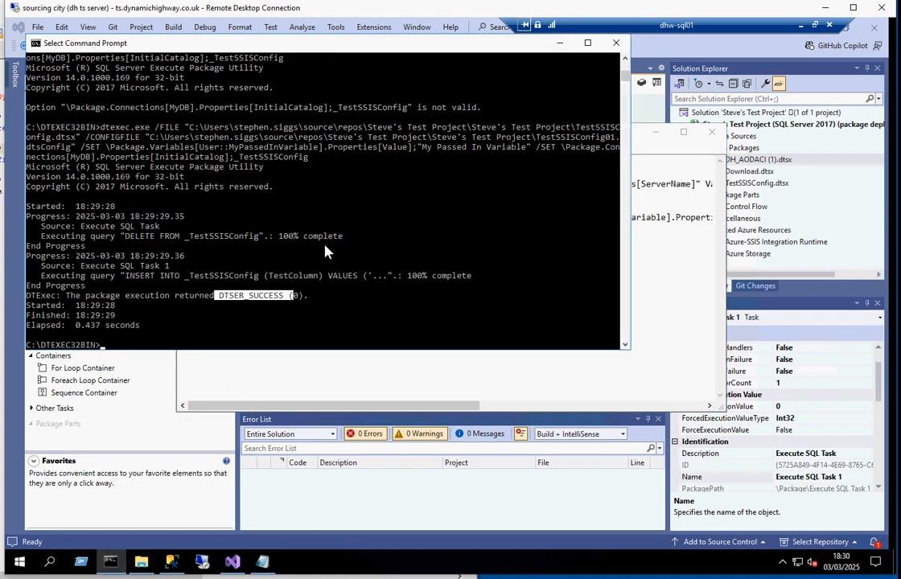
{"action": "left_click", "coordinate": [141, 346]}
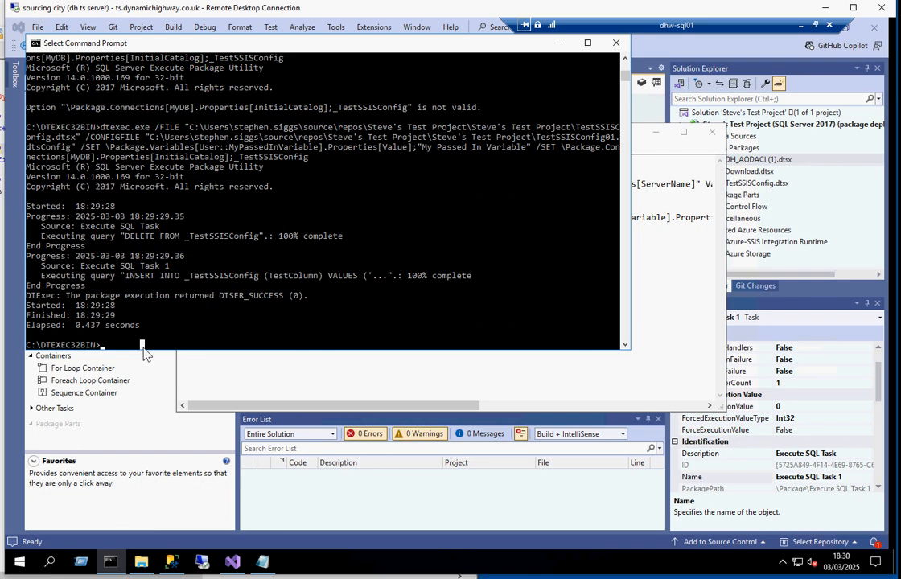
{"action": "key", "text": "Up"}
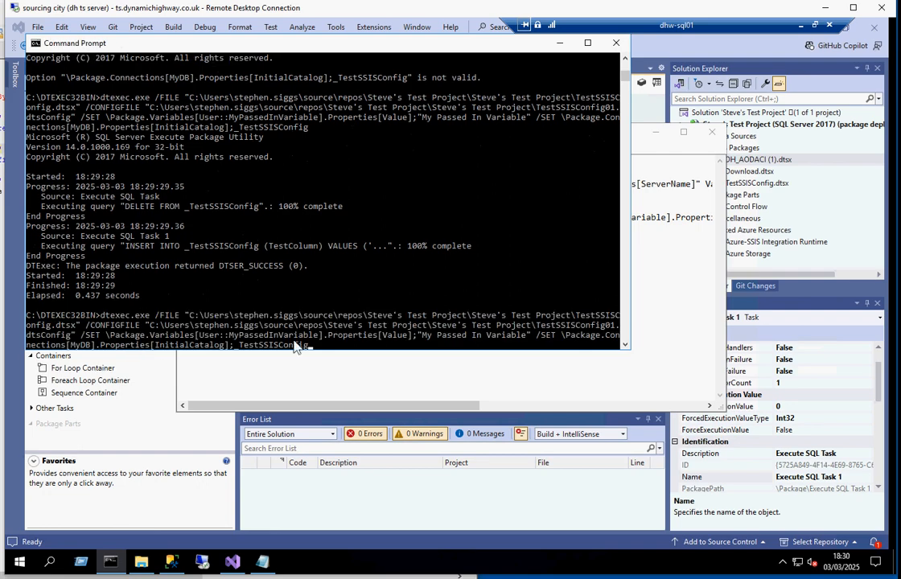
{"action": "left_click_drag", "start_coordinate": [417, 335], "coordinate": [528, 342]}
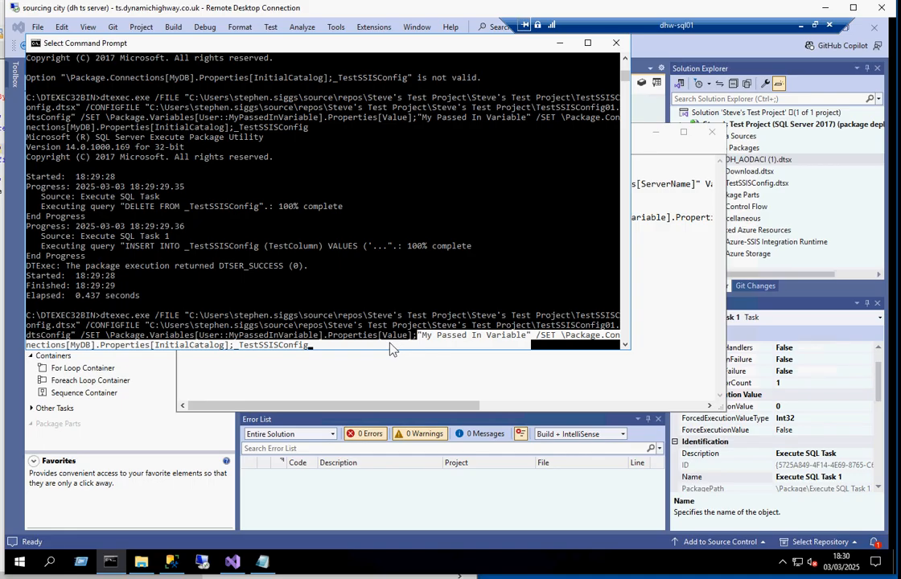
Step: Delete the whole MyPassedInVariable configuration block from TestSSISConfig01.dtsConfig in Notepad
{"action": "left_click", "coordinate": [654, 149]}
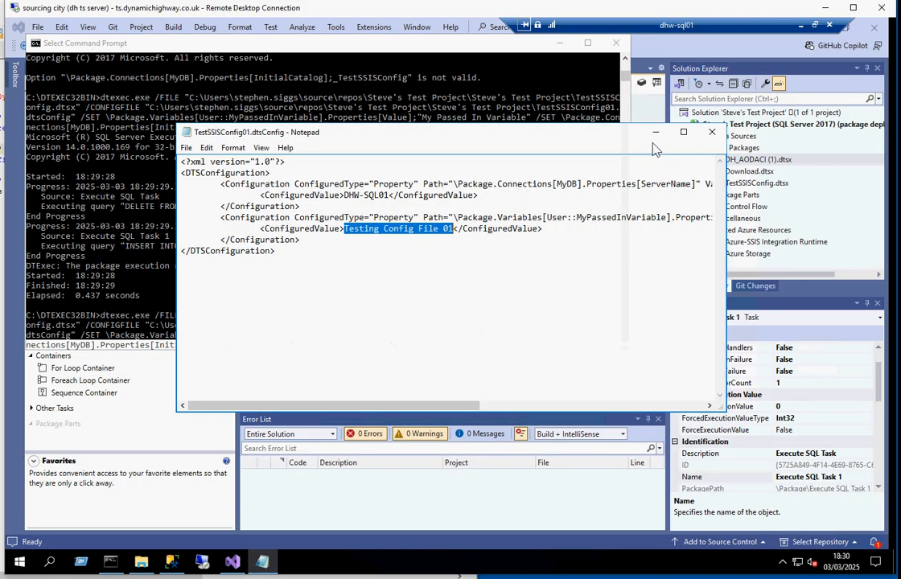
{"action": "left_click", "coordinate": [465, 217]}
{"action": "key", "text": "Home"}
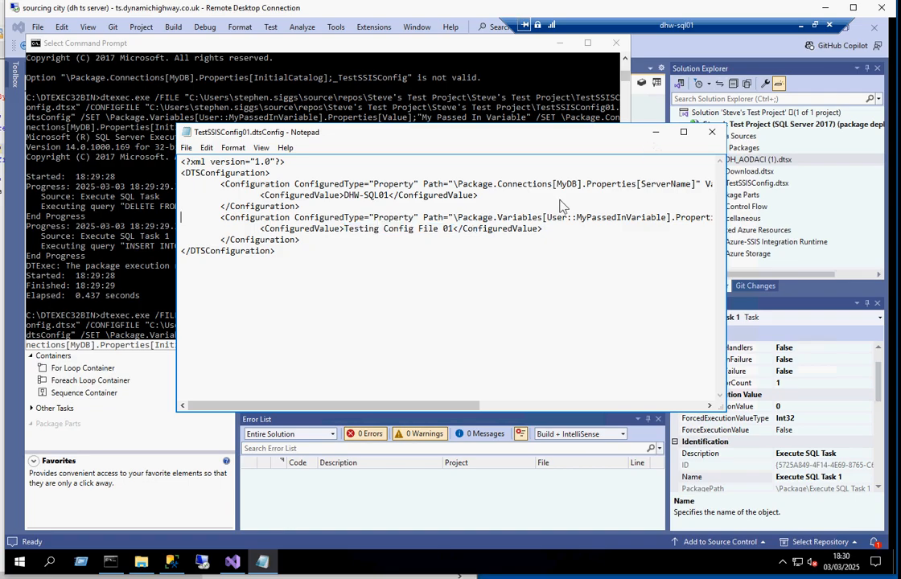
{"action": "key", "text": "shift+Down"}
{"action": "key", "text": "shift+Down"}
{"action": "key", "text": "shift+Down"}
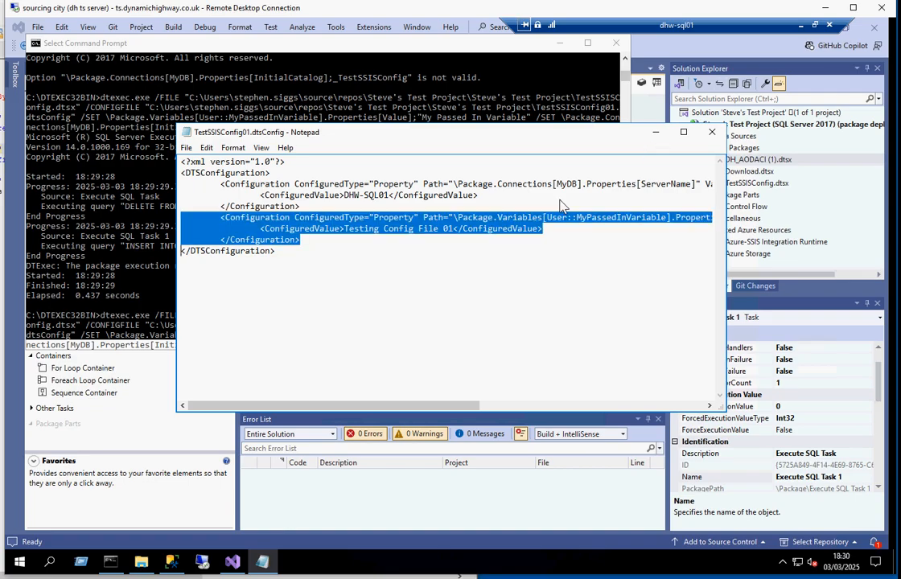
{"action": "key", "text": "Delete"}
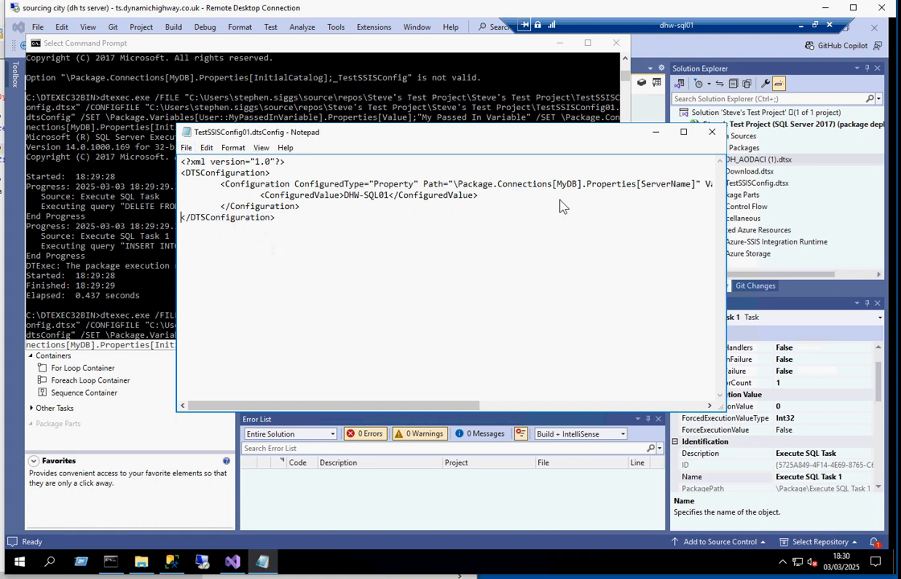
Step: In Command Prompt, try to rerun the earlier dtexec command that lists the InitialCatalog property without its own /SET
{"action": "left_click", "coordinate": [287, 55]}
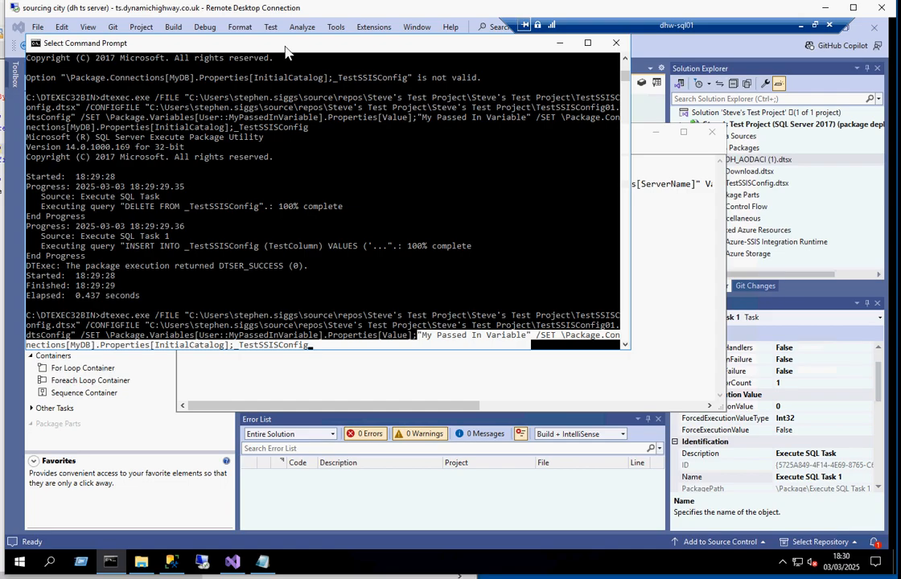
{"action": "key", "text": "Up"}
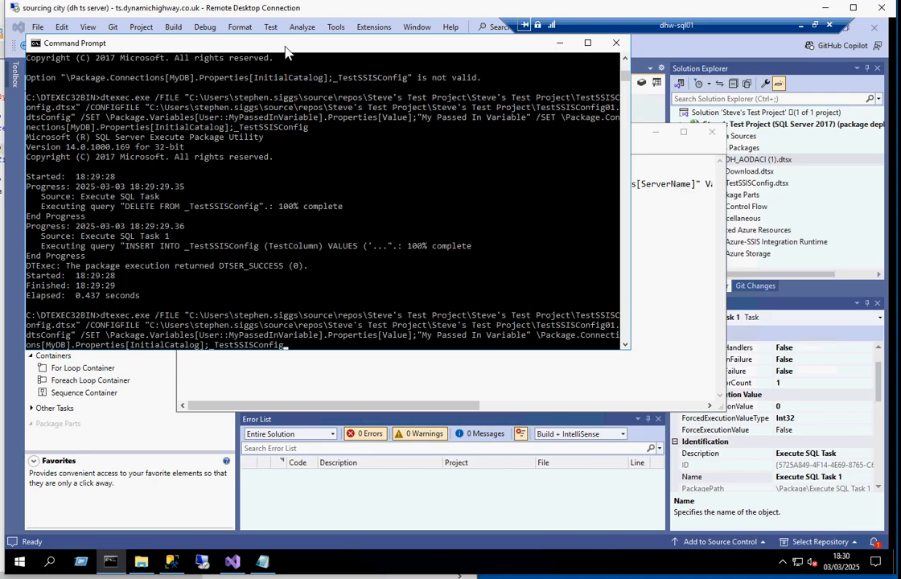
{"action": "key", "text": "Return"}
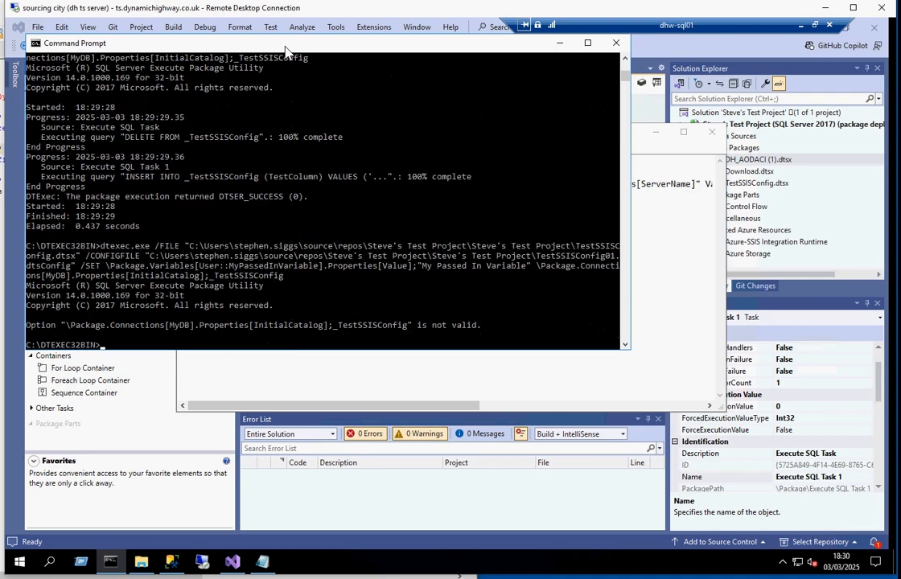
Step: Rerun the dtexec command that sets MyPassedInVariable to "My Passed In Variable" and InitialCatalog to _TestSSISConfig, each with its own /SET
{"action": "key", "text": "Up"}
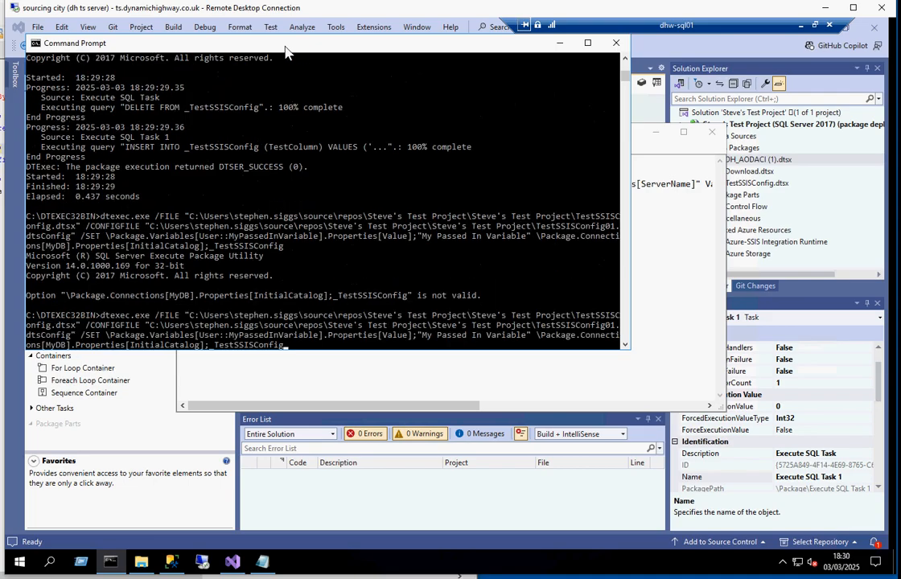
{"action": "key", "text": "ctrl+Left"}
{"action": "key", "text": "ctrl+End"}
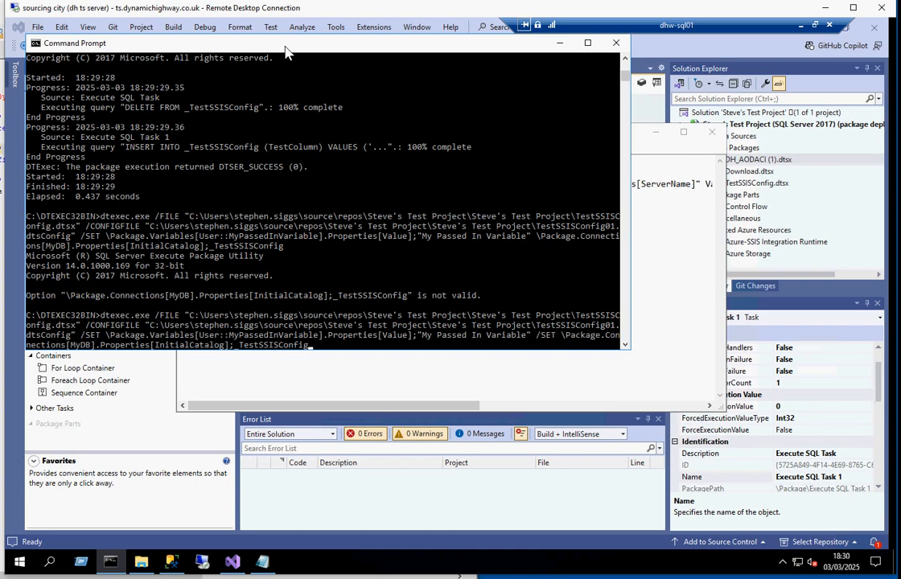
{"action": "key", "text": "Down"}
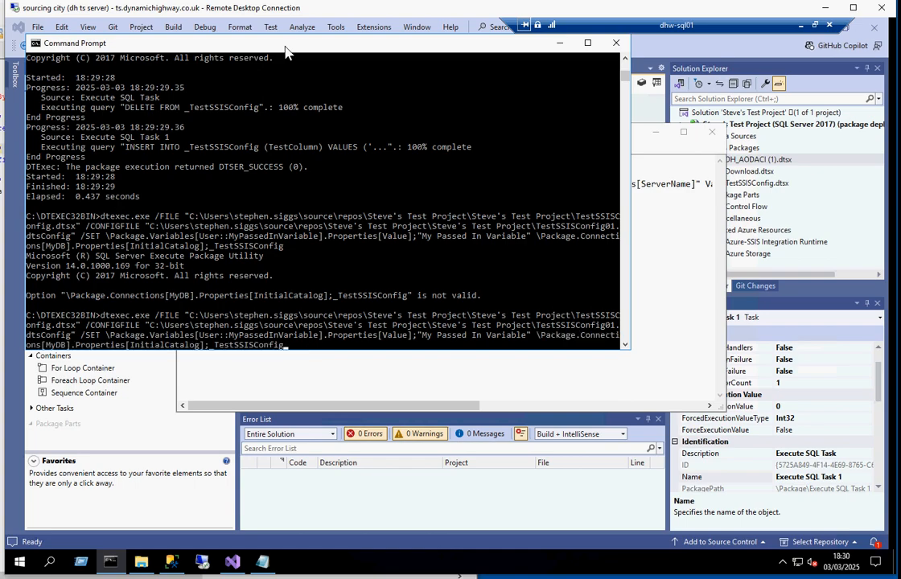
{"action": "key", "text": "Down"}
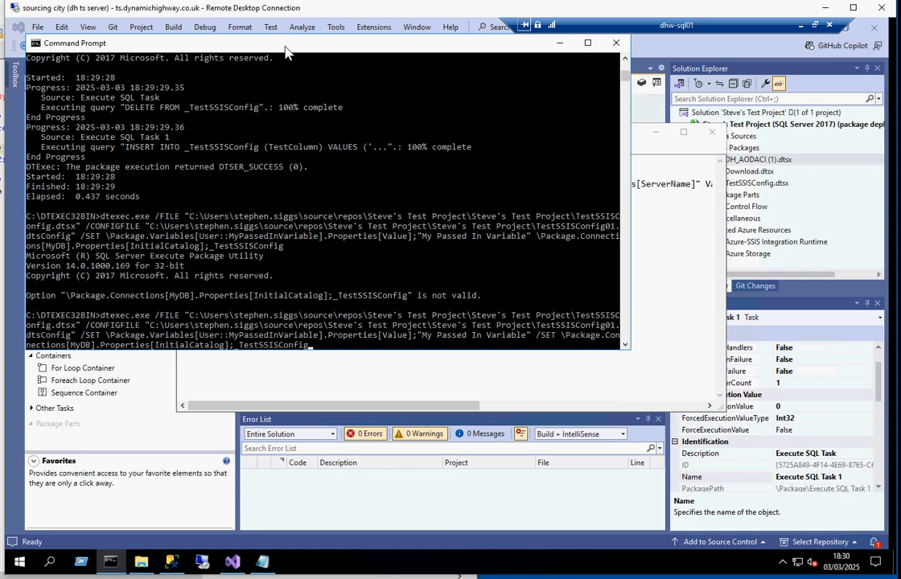
{"action": "key", "text": "Return"}
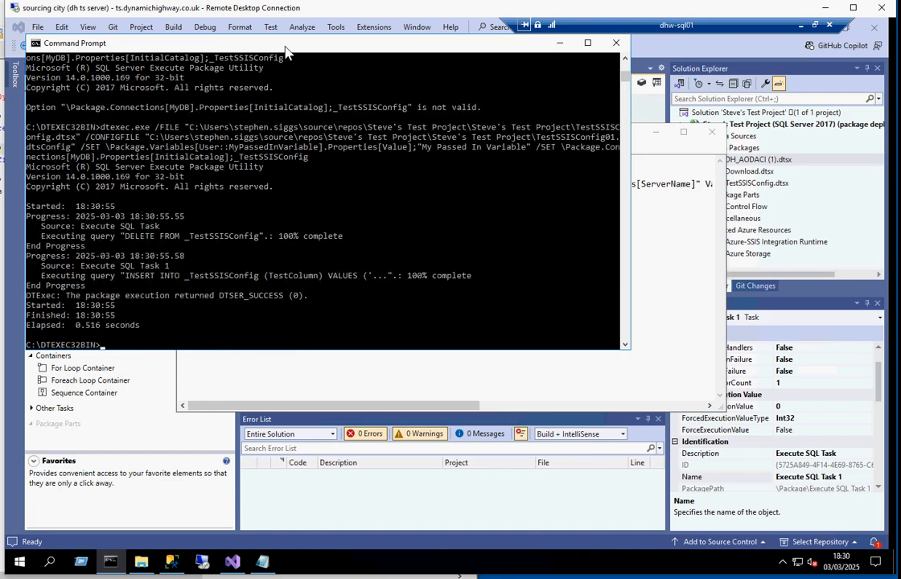
Step: In SQL Server Management Studio, rerun both SELECT queries and check the TestColumn value from the _TestSSISConfig database
{"action": "left_click", "coordinate": [171, 559]}
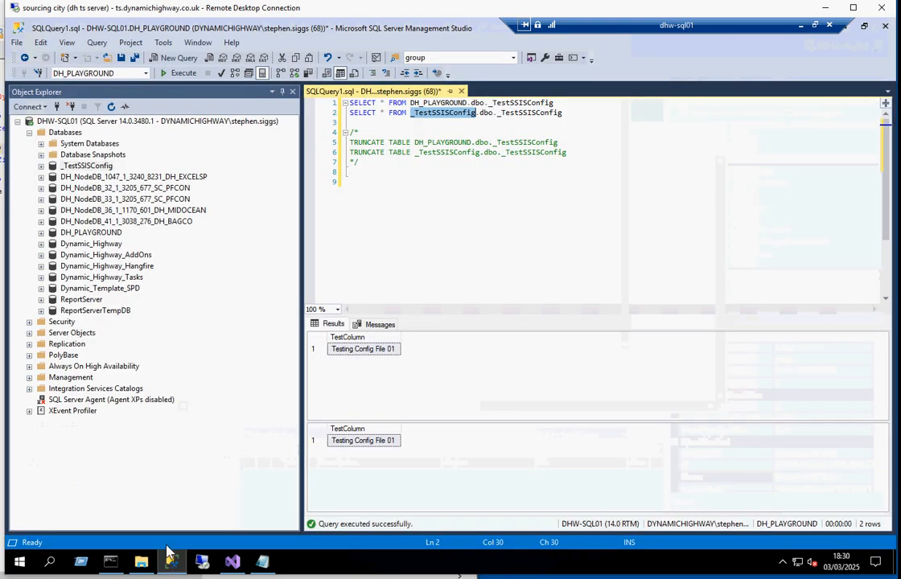
{"action": "key", "text": "Down"}
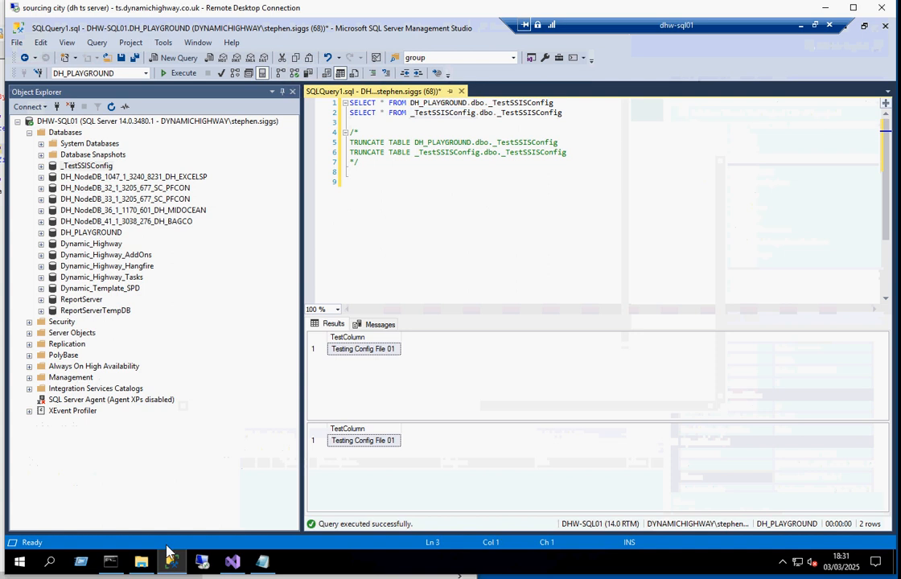
{"action": "key", "text": "F5"}
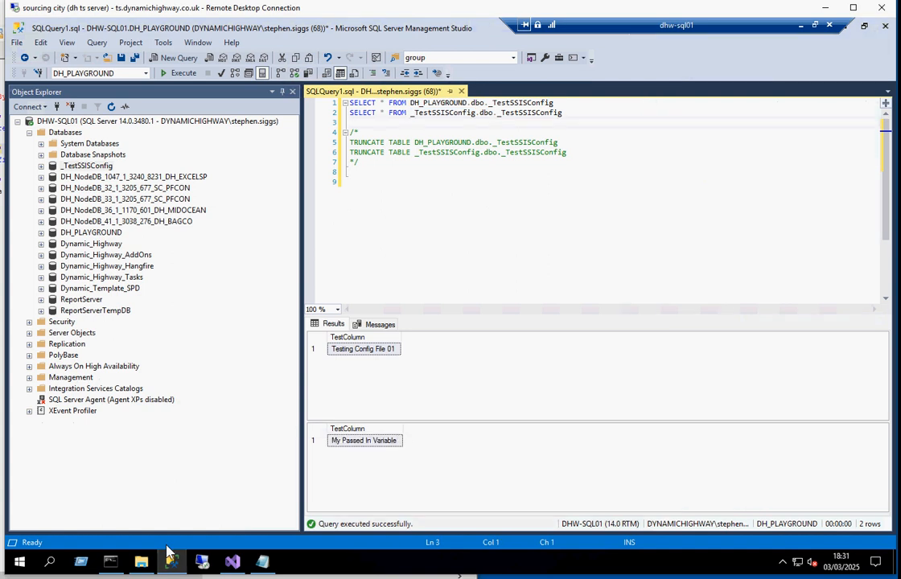
{"action": "left_click", "coordinate": [373, 444]}
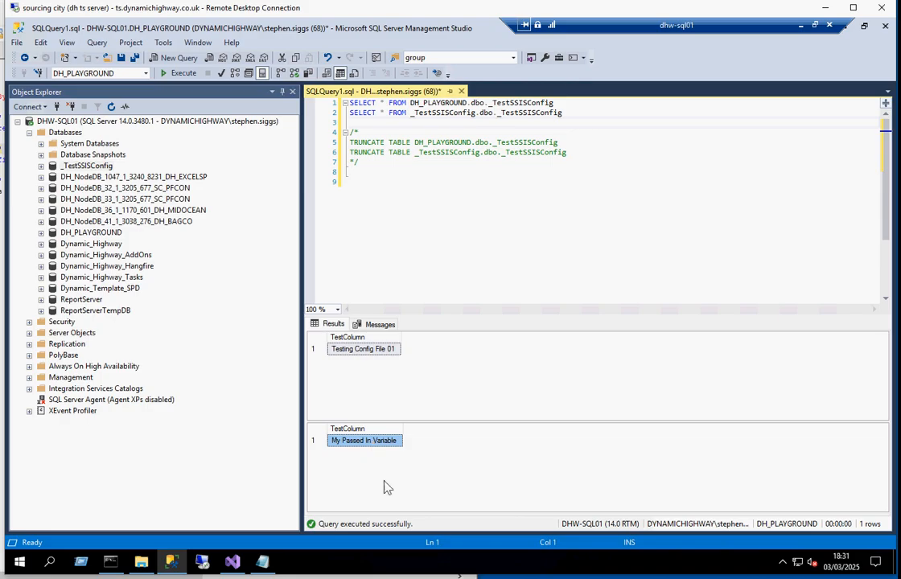
Step: Return to TestSSISConfig01.dtsConfig in Notepad and examine the ServerName property of the remaining MyDB configuration entry
{"action": "left_click", "coordinate": [266, 563]}
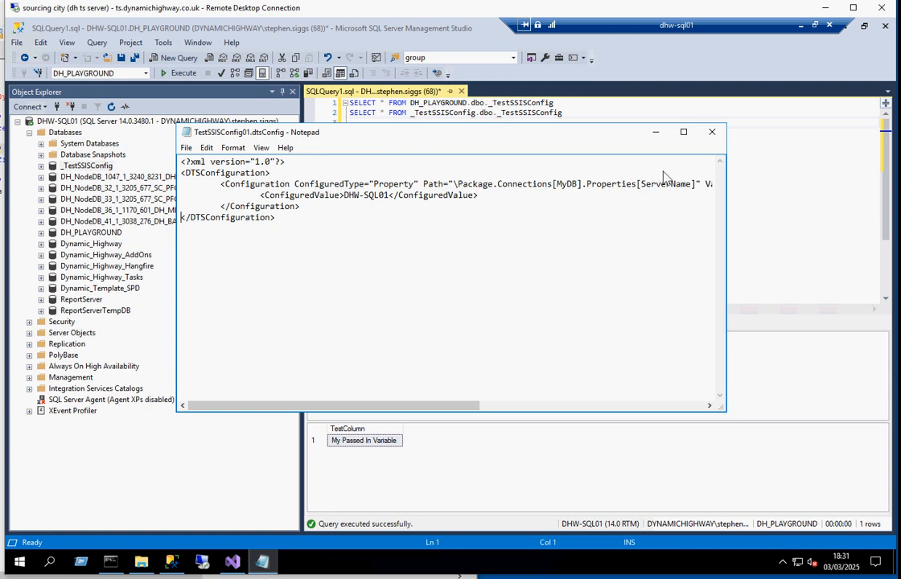
{"action": "left_click_drag", "start_coordinate": [641, 184], "coordinate": [694, 187]}
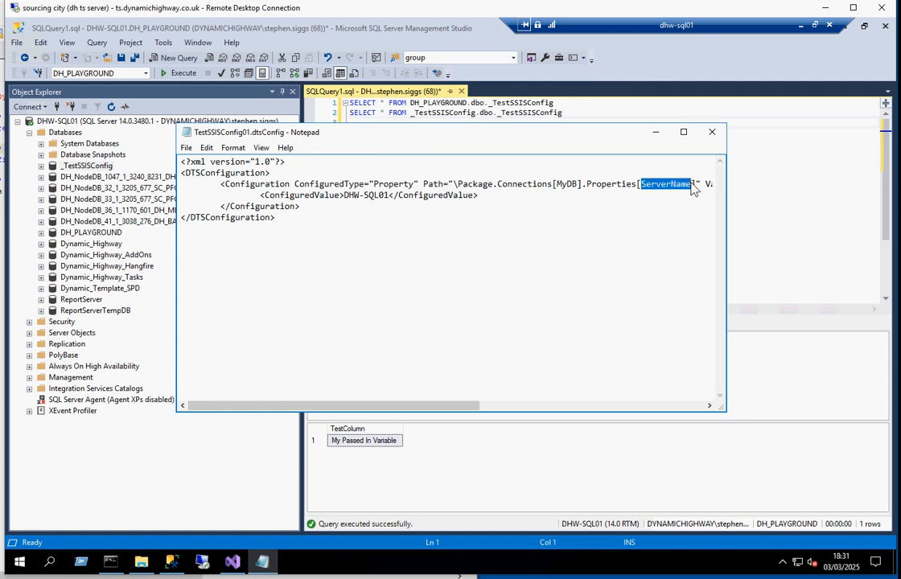